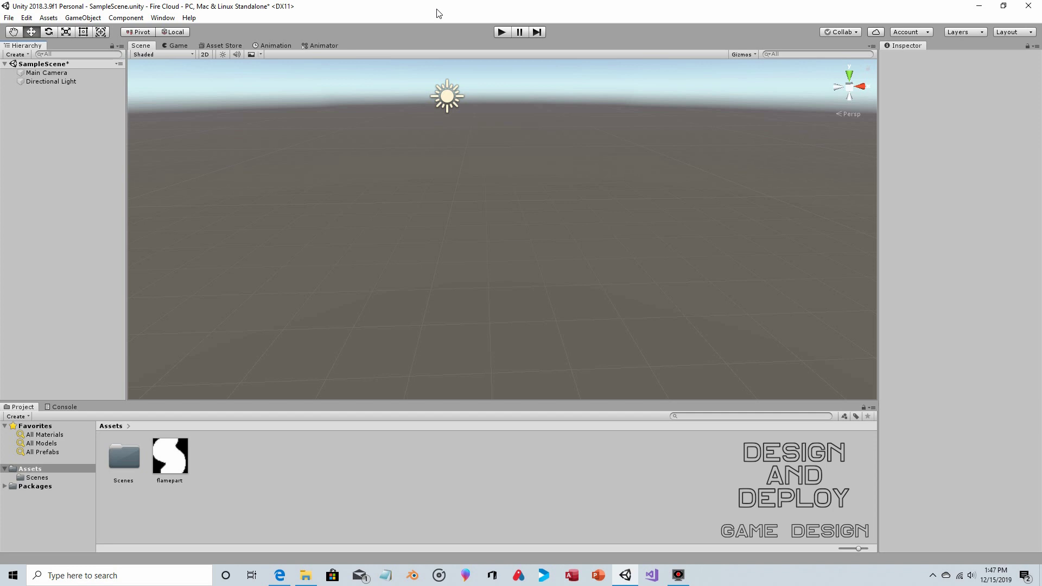
# Add a new Particle System to SampleScene from the GameObject > Effects menu.
pyautogui.click(74, 19)
pyautogui.moveTo(92, 78)
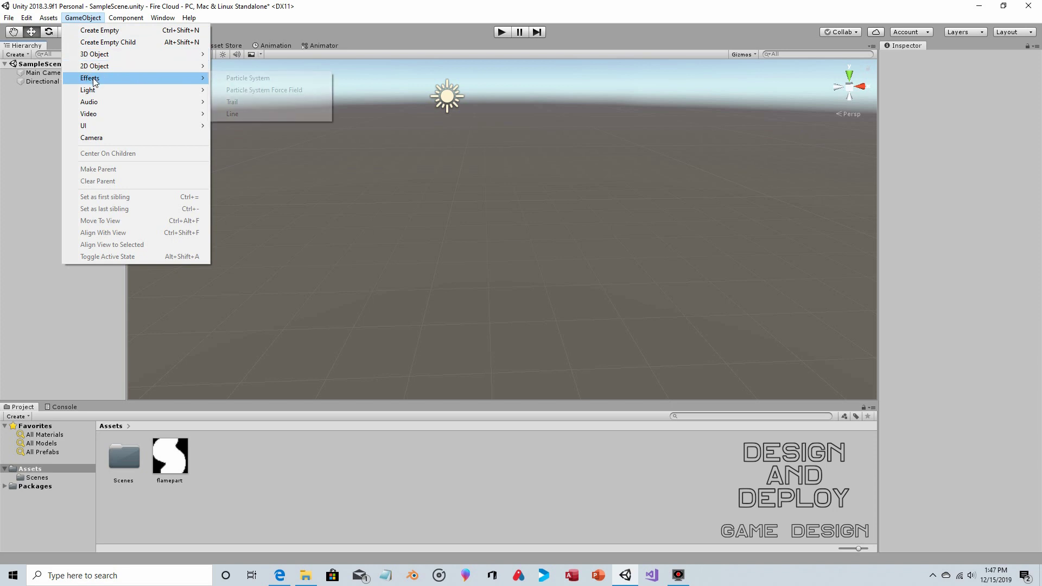
pyautogui.click(231, 79)
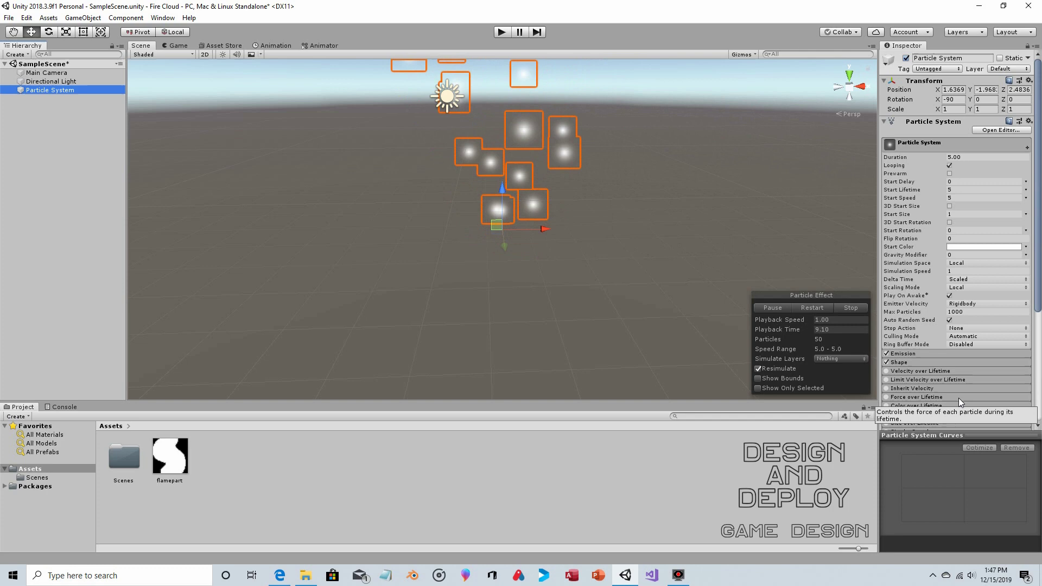
pyautogui.scroll(-5, 959, 398)
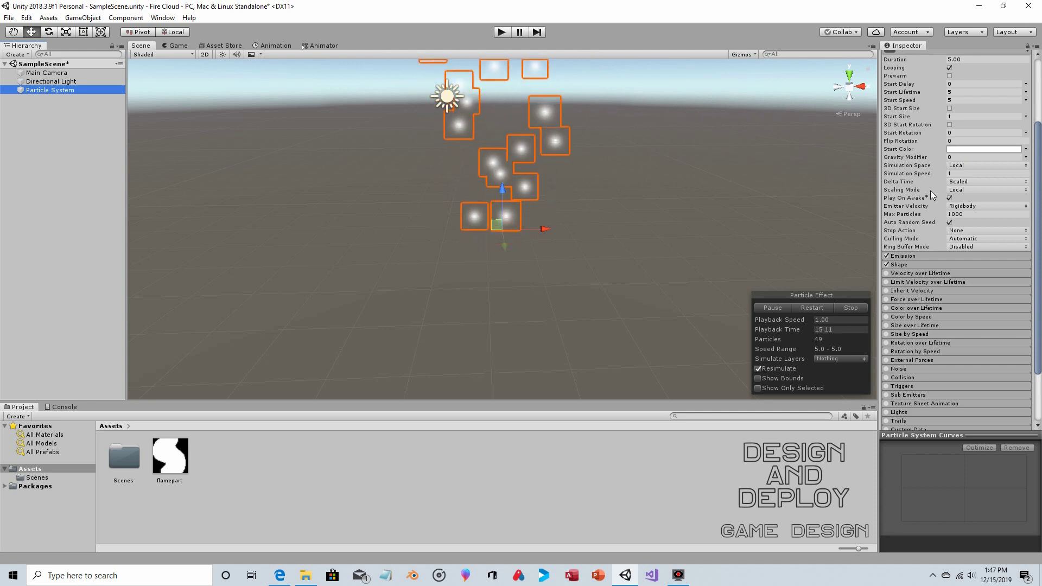
# Change the Particle System's emitter shape from Cone to Sphere.
pyautogui.click(953, 266)
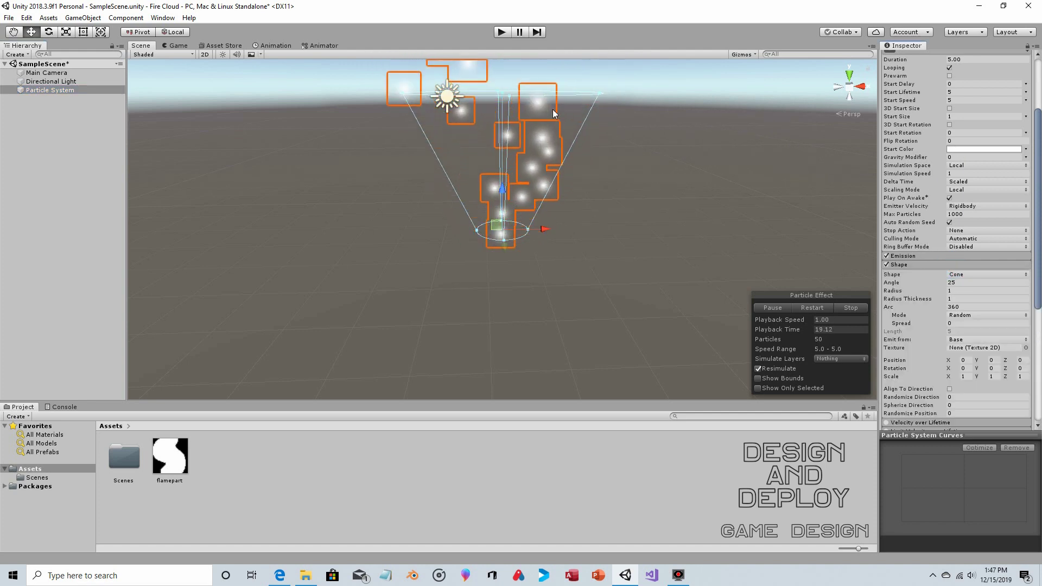
pyautogui.click(956, 274)
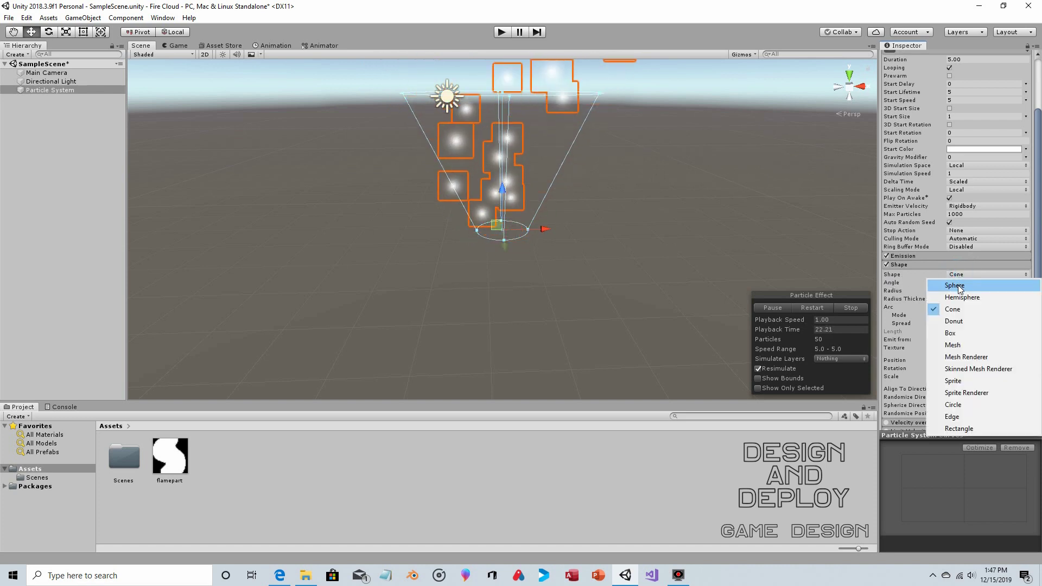
pyautogui.click(959, 284)
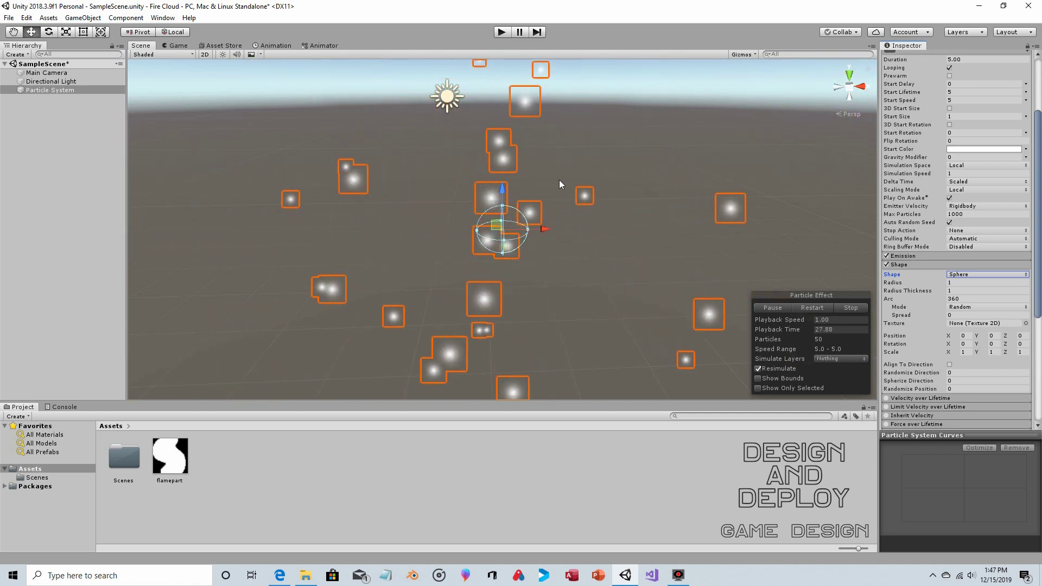
pyautogui.scroll(3, 913, 135)
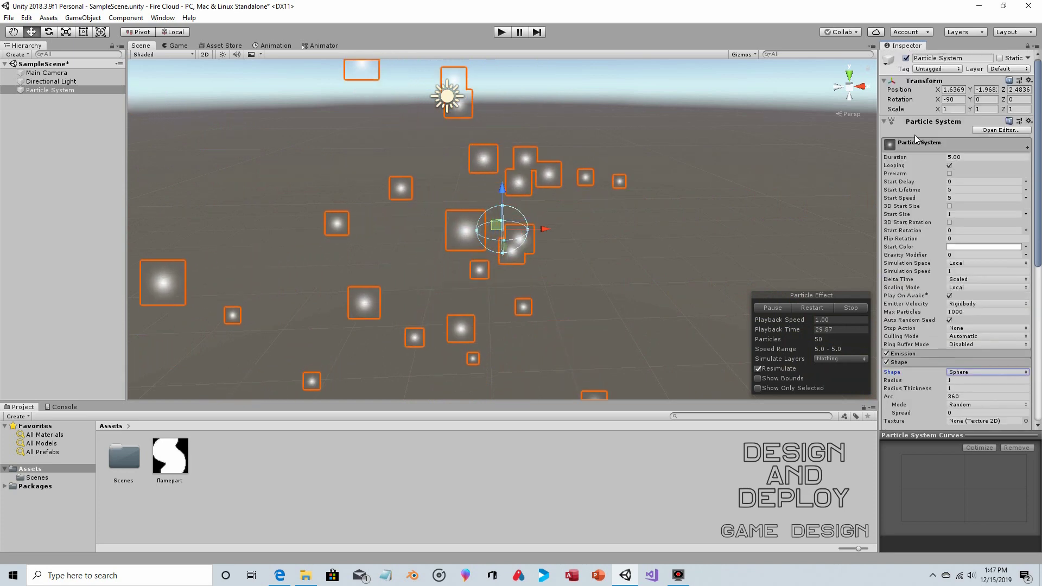
# Set Start Speed to .05 and Emission Rate over Time to 250.
pyautogui.click(970, 198)
pyautogui.press('BackSpace')
pyautogui.write('.05')
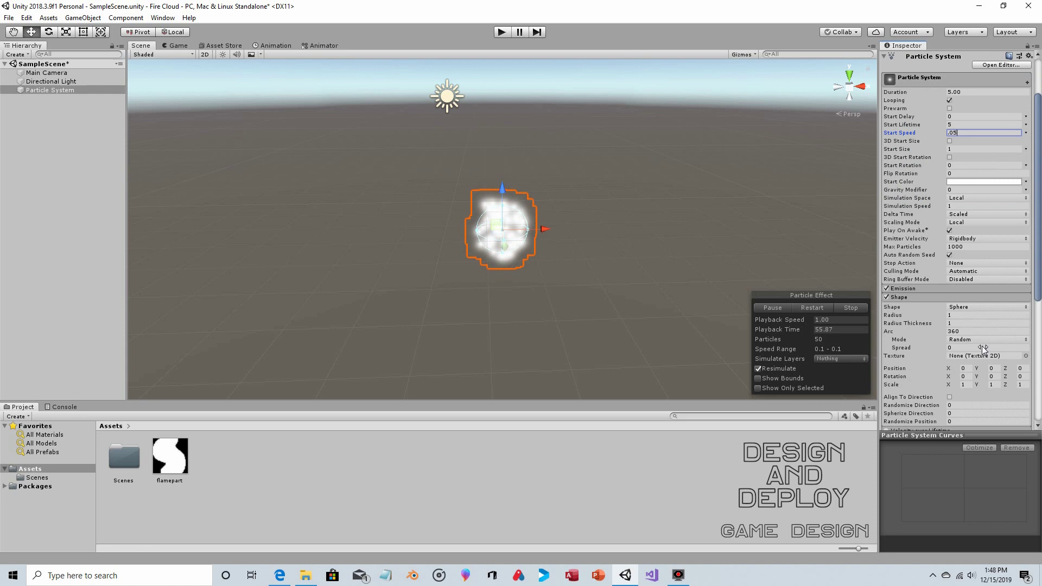
pyautogui.scroll(-5, 986, 336)
pyautogui.click(942, 259)
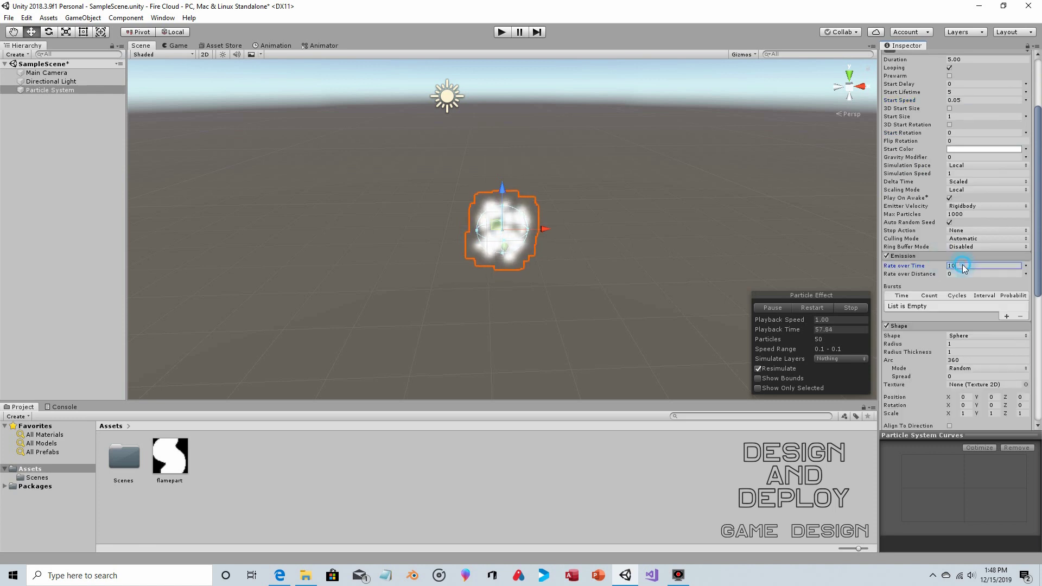
pyautogui.click(971, 266)
pyautogui.write('250')
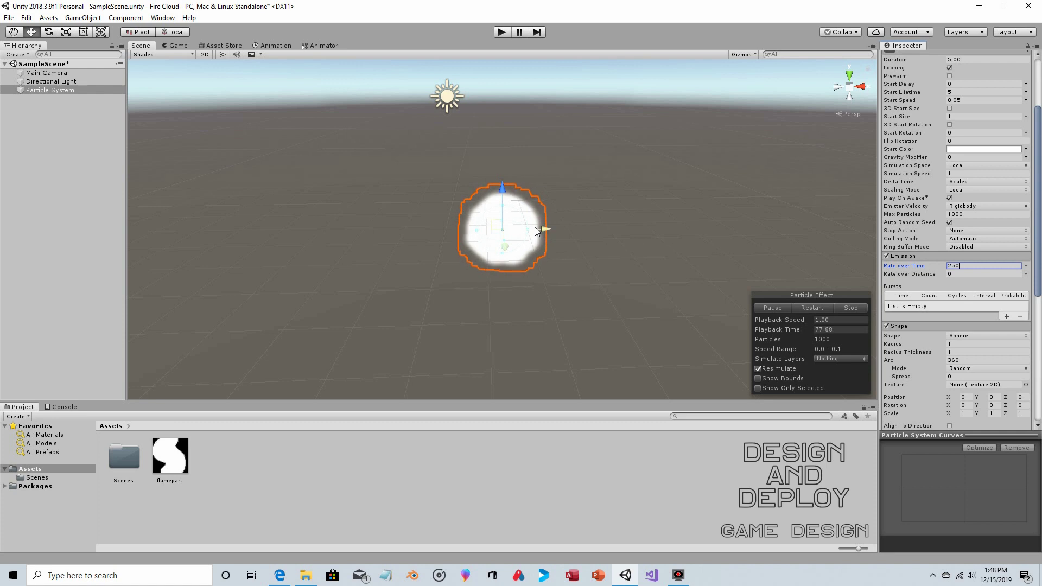
# Enable Size over Lifetime and apply a falling curve preset so particles shrink.
pyautogui.scroll(-10, 955, 353)
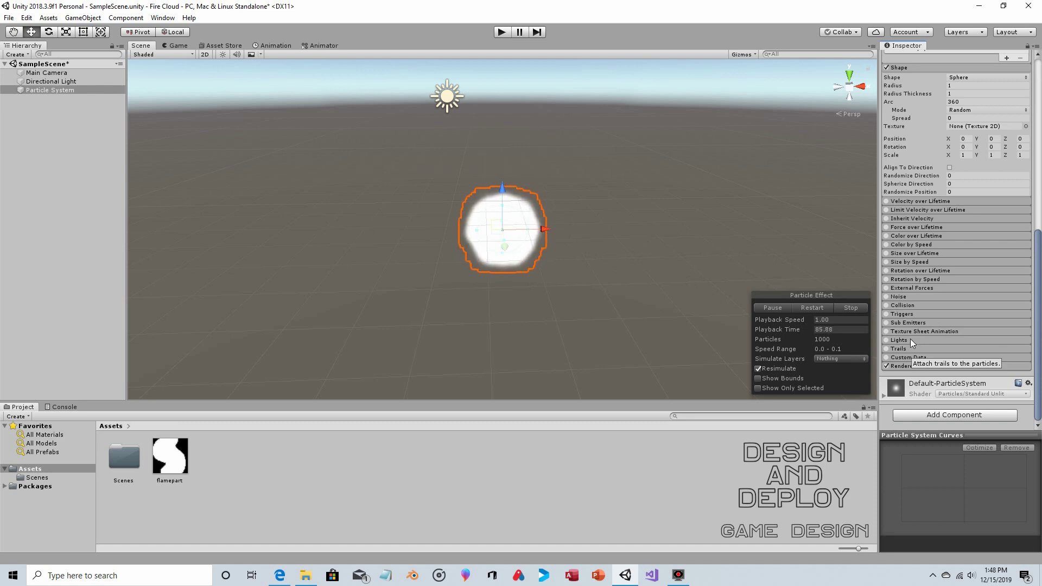
pyautogui.click(886, 253)
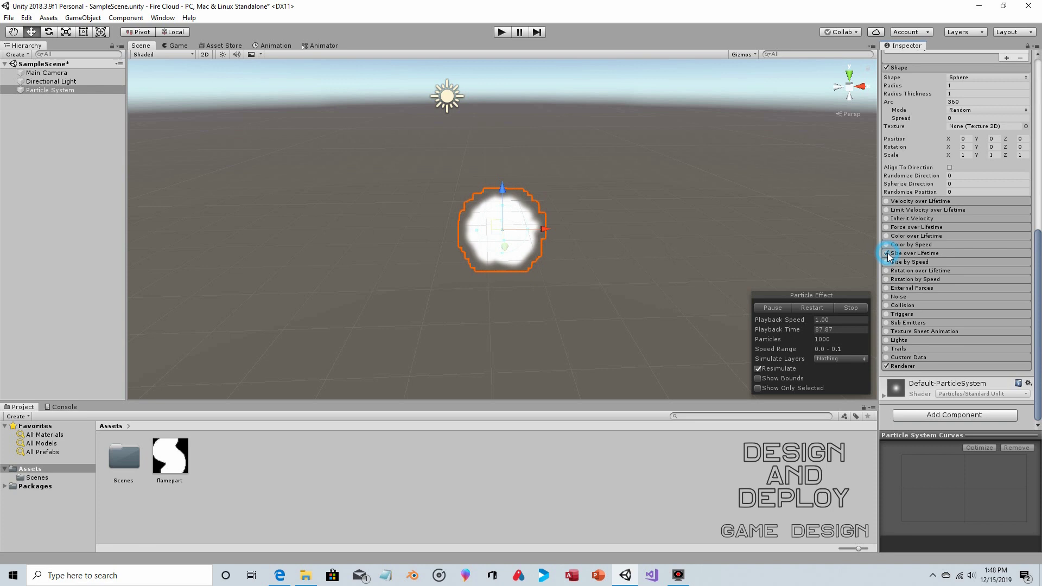
pyautogui.click(940, 254)
pyautogui.click(985, 272)
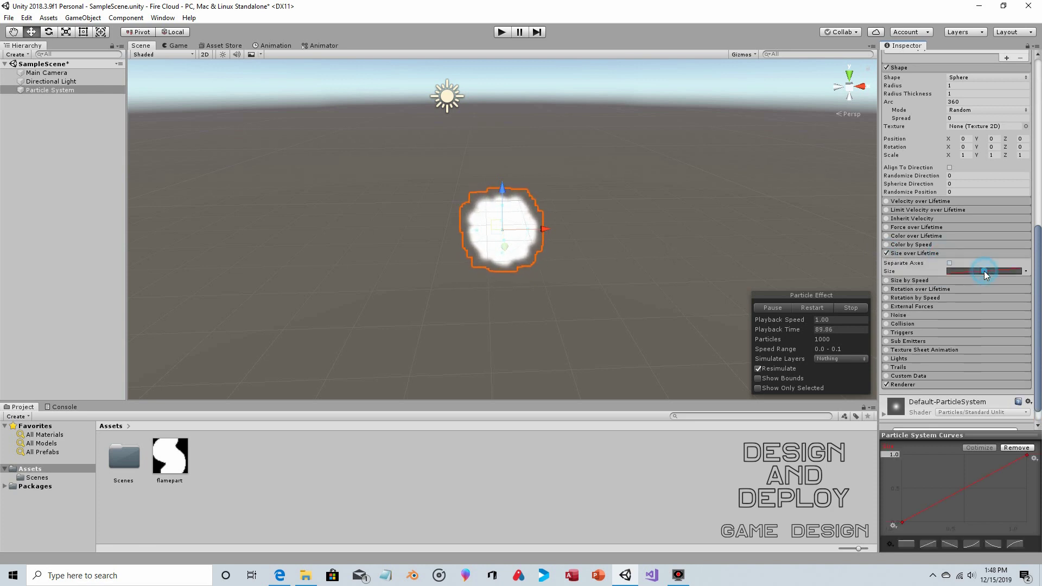
pyautogui.click(949, 544)
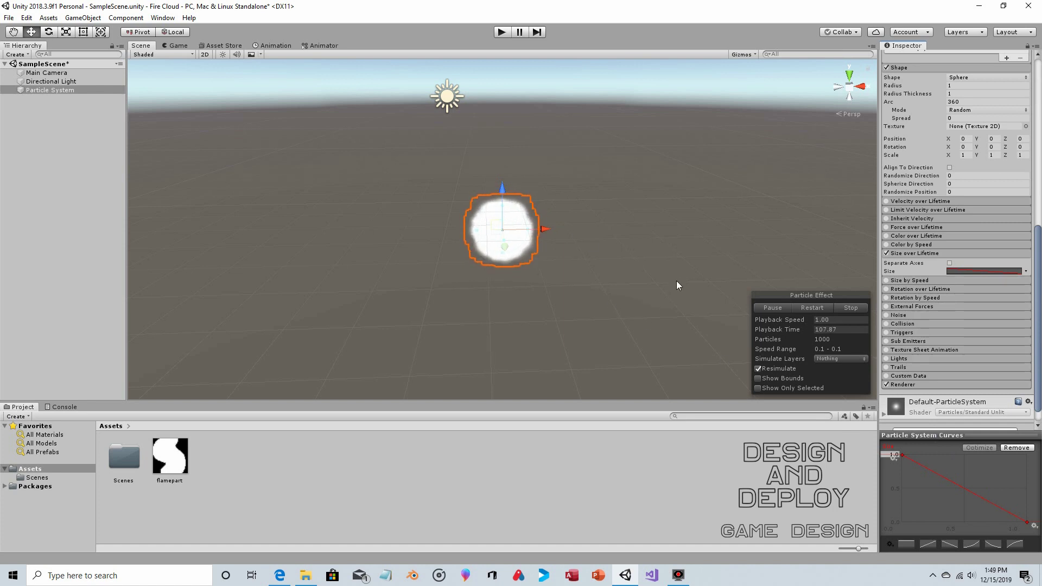
# Add a key to the size curve and reshape it to hold full size before dropping.
pyautogui.rightClick(992, 504)
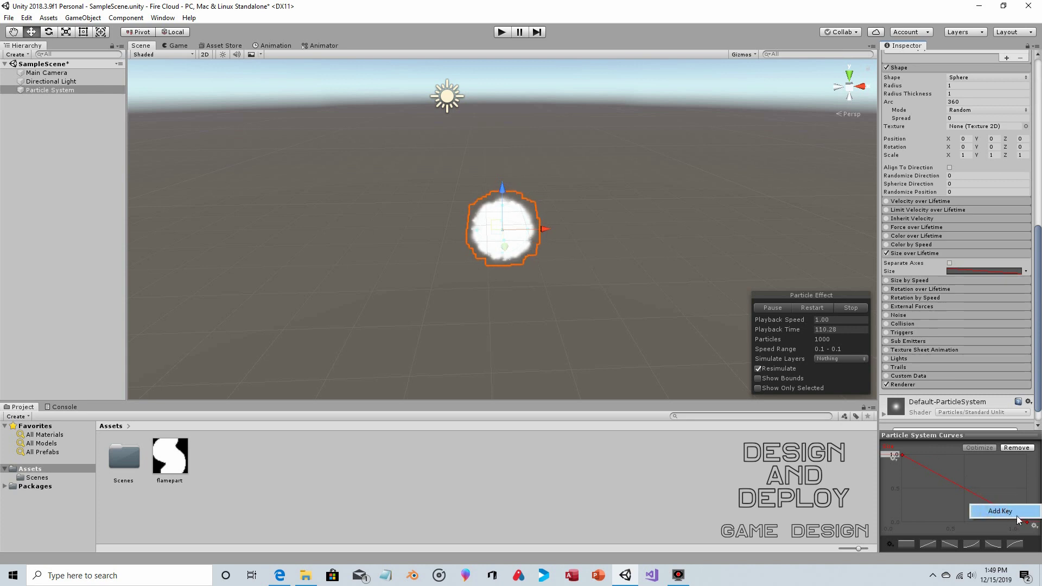
pyautogui.click(1011, 511)
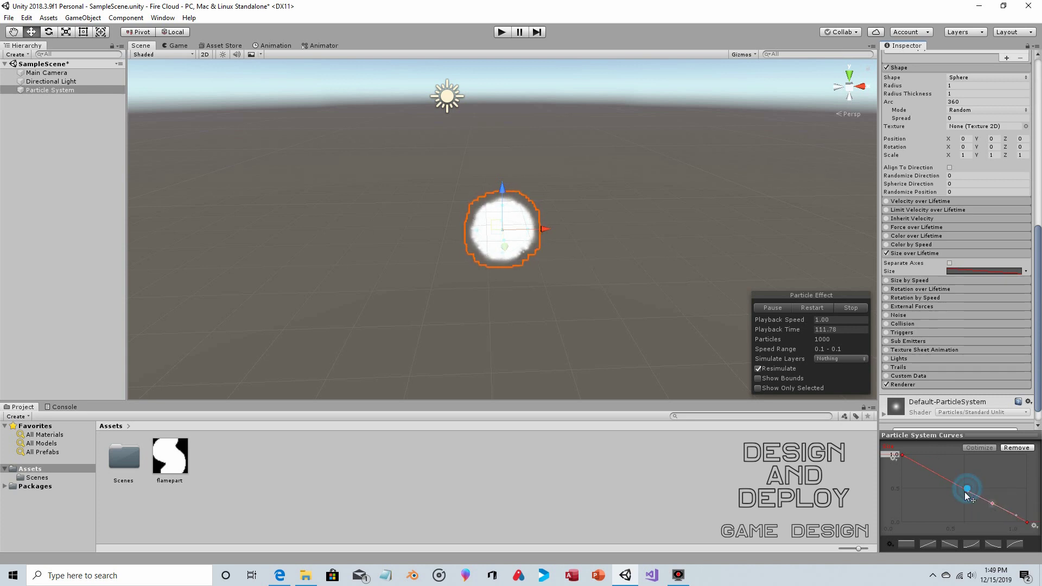
pyautogui.moveTo(968, 490); pyautogui.dragTo(967, 504)
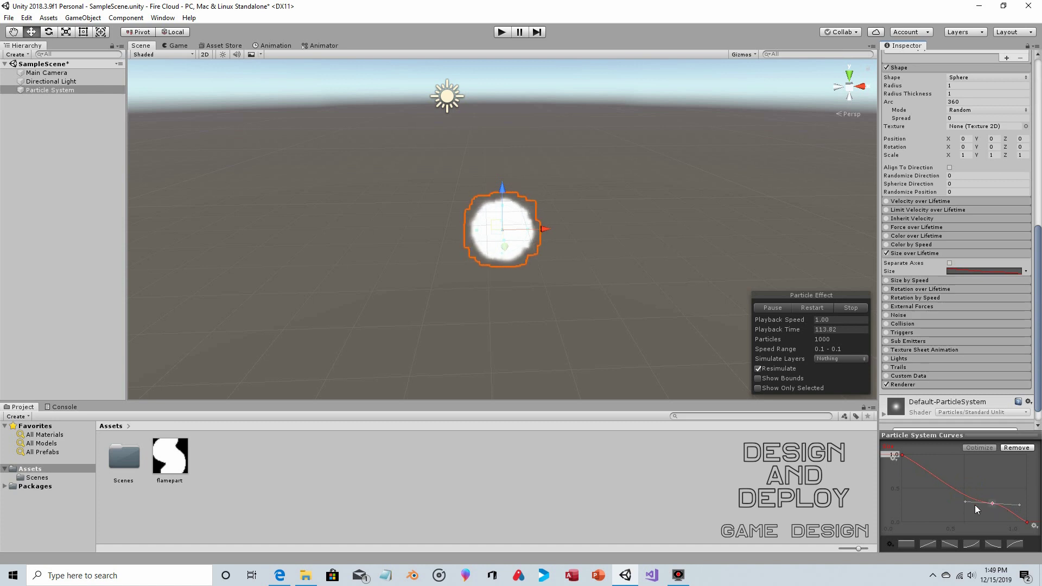
pyautogui.moveTo(966, 503); pyautogui.dragTo(986, 454)
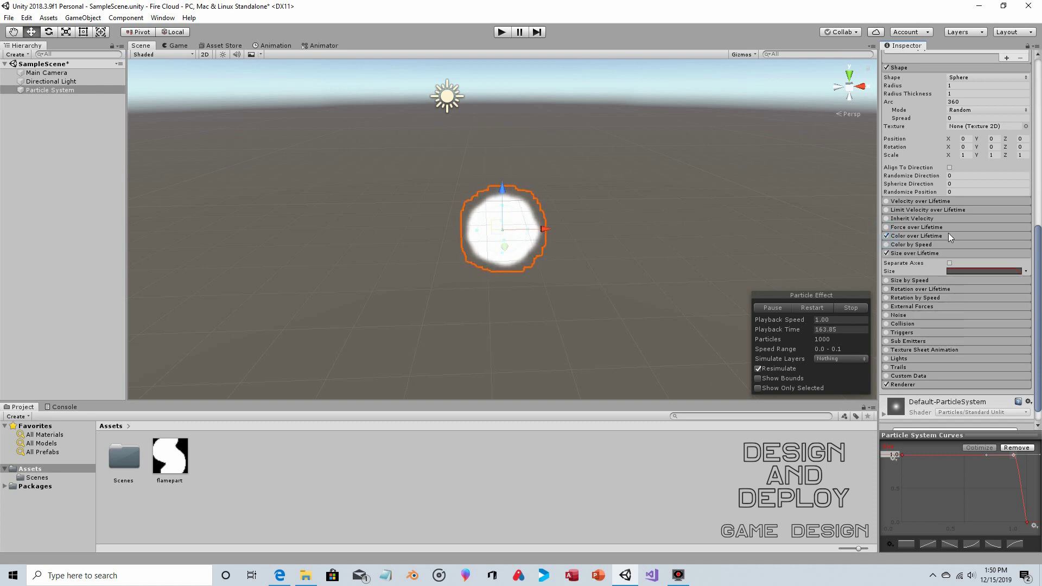
# Enable Color over Lifetime and lower the gradient's end alpha so particles fade out.
pyautogui.click(928, 238)
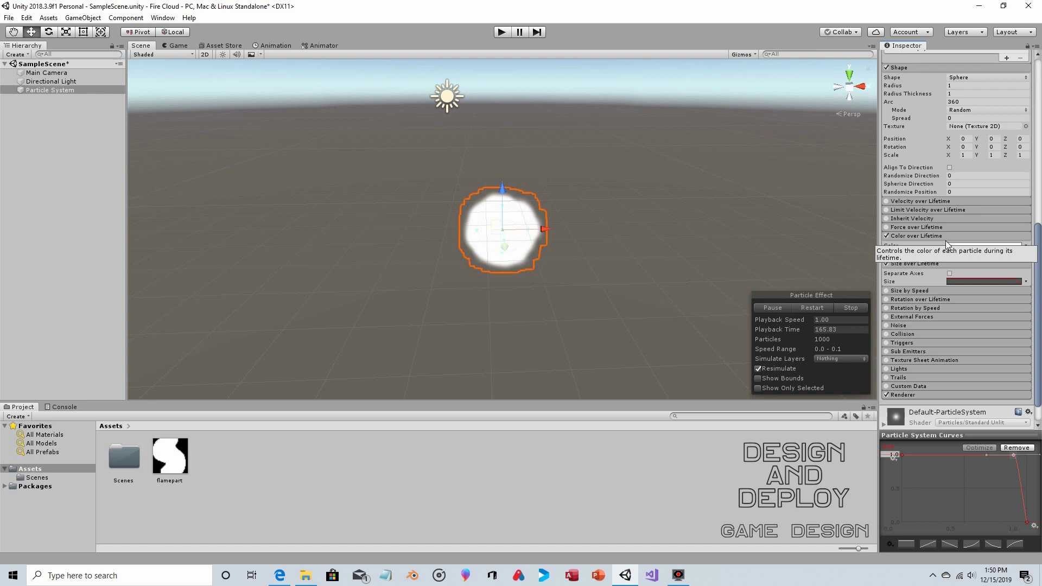
pyautogui.click(968, 246)
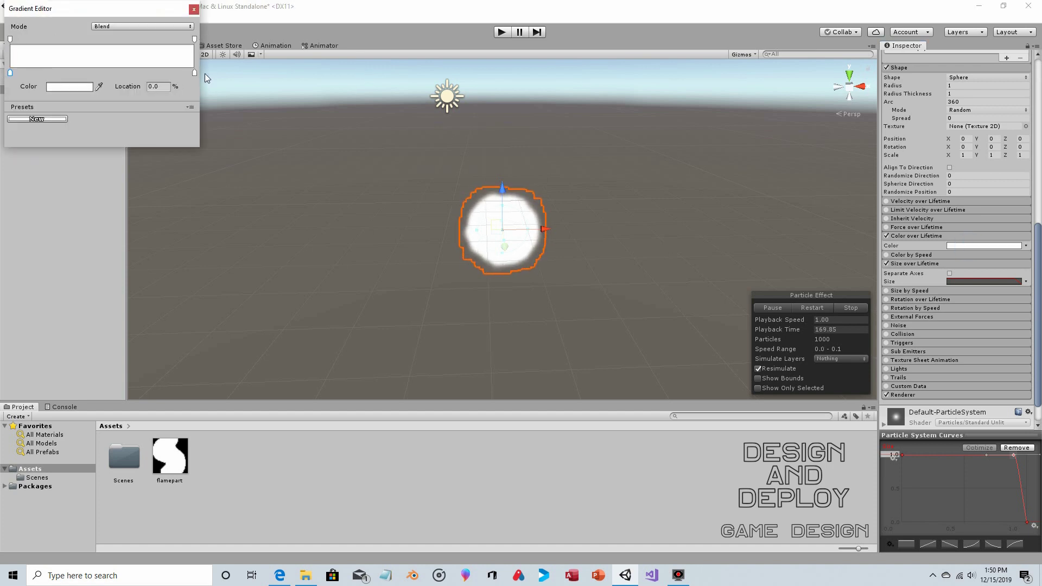
pyautogui.click(195, 39)
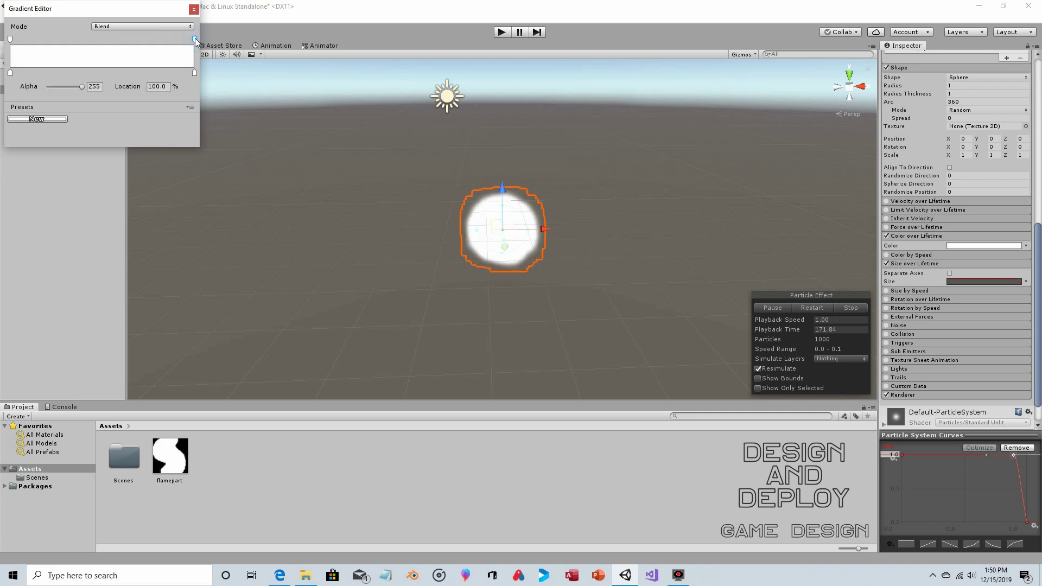
pyautogui.moveTo(79, 86); pyautogui.dragTo(63, 85)
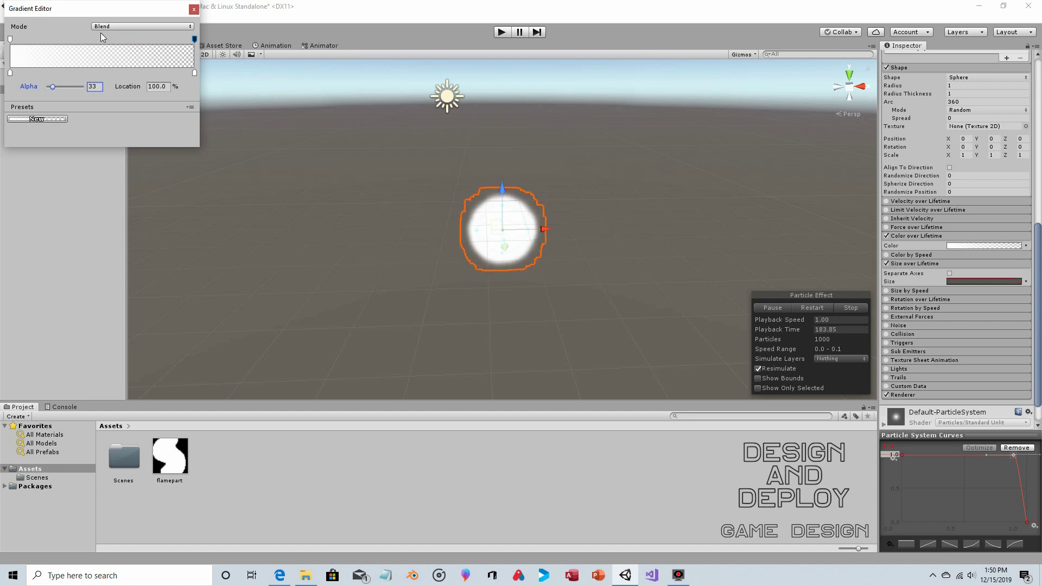
# Add an opaque alpha key near 24.7% and a colour key at 22.9%.
pyautogui.click(56, 40)
pyautogui.moveTo(74, 86); pyautogui.dragTo(84, 87)
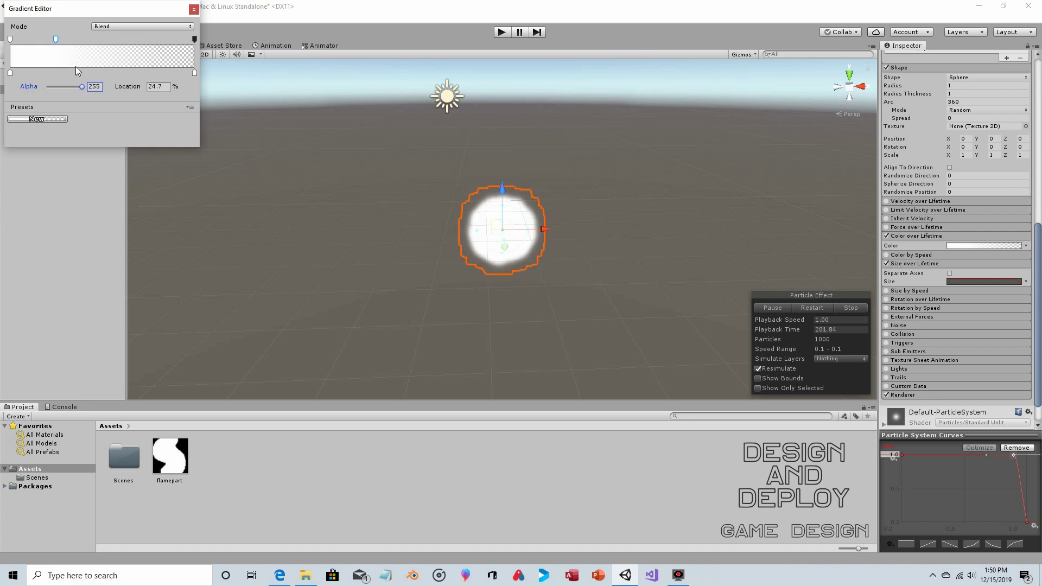
pyautogui.click(52, 71)
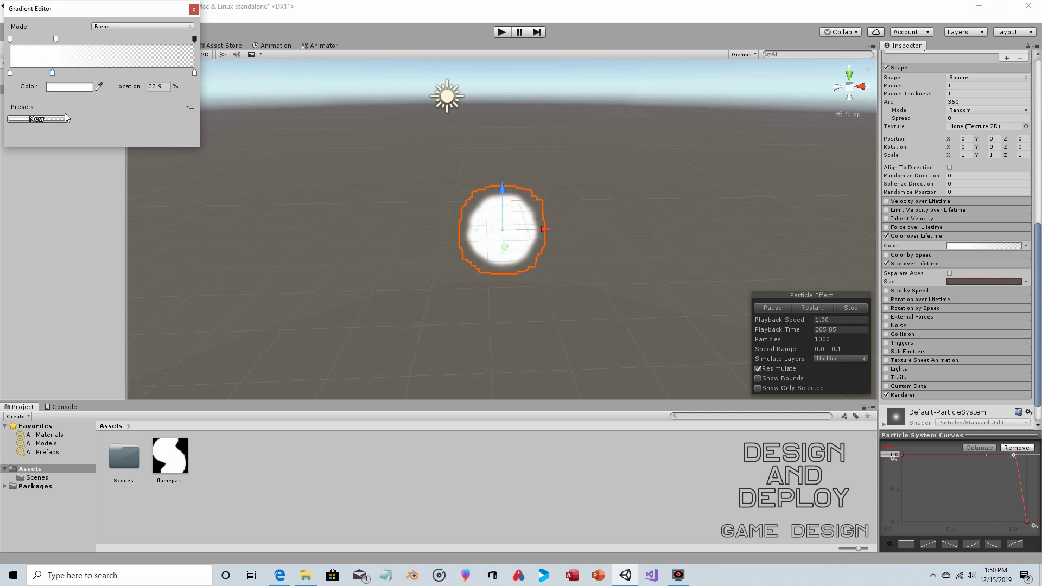
# Set the 22.9% gradient key colour to orange FFA200.
pyautogui.click(70, 86)
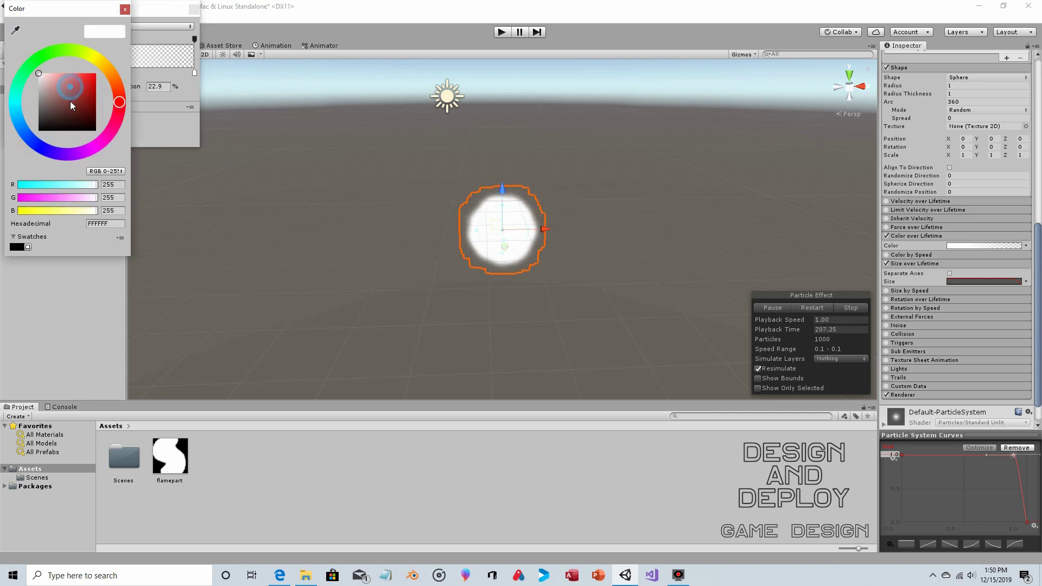
pyautogui.moveTo(103, 69)
pyautogui.mouseDown()
pyautogui.moveTo(95, 57)
pyautogui.moveTo(92, 73)
pyautogui.moveTo(108, 76)
pyautogui.mouseUp()
pyautogui.click(110, 75)
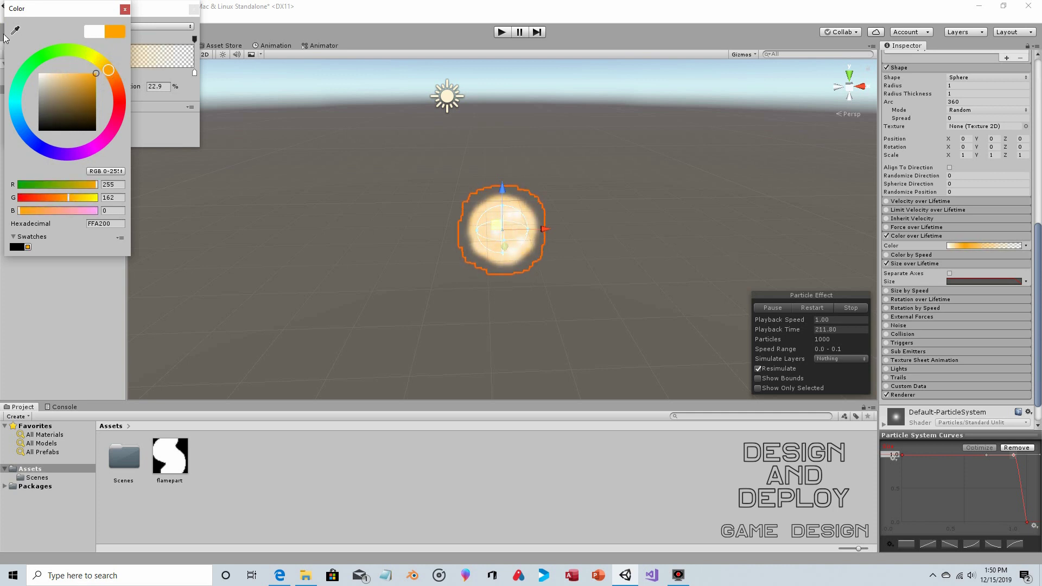
pyautogui.click(124, 10)
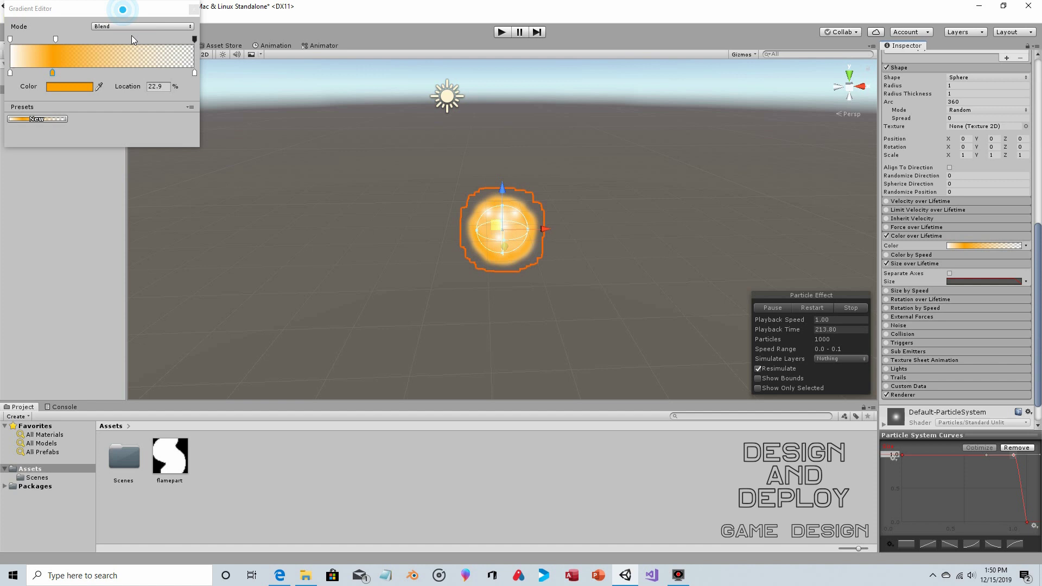
# Add a gradient colour key at 79.1% set to red FF0000.
pyautogui.click(156, 72)
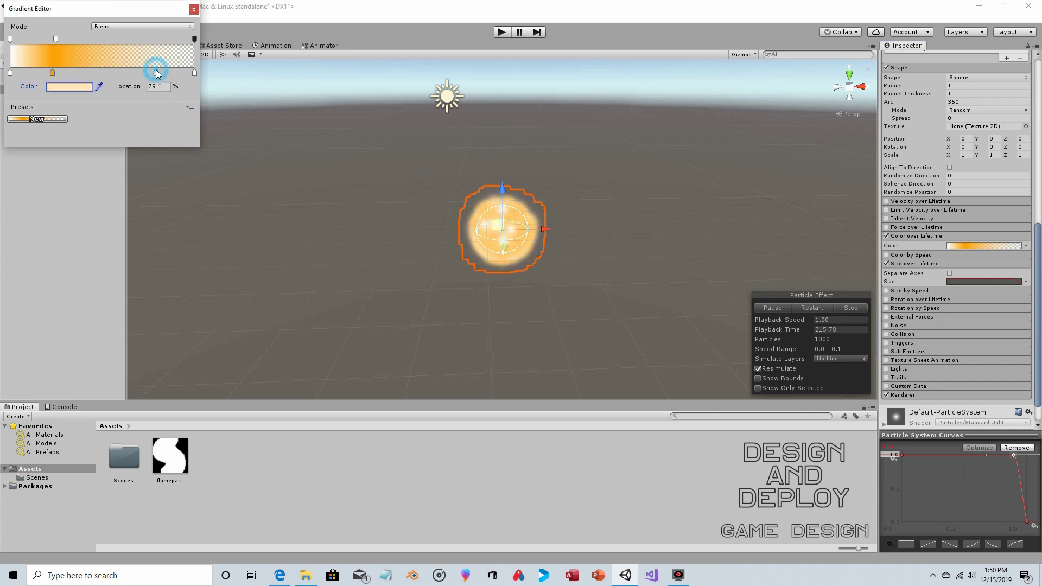
pyautogui.click(67, 87)
pyautogui.click(122, 89)
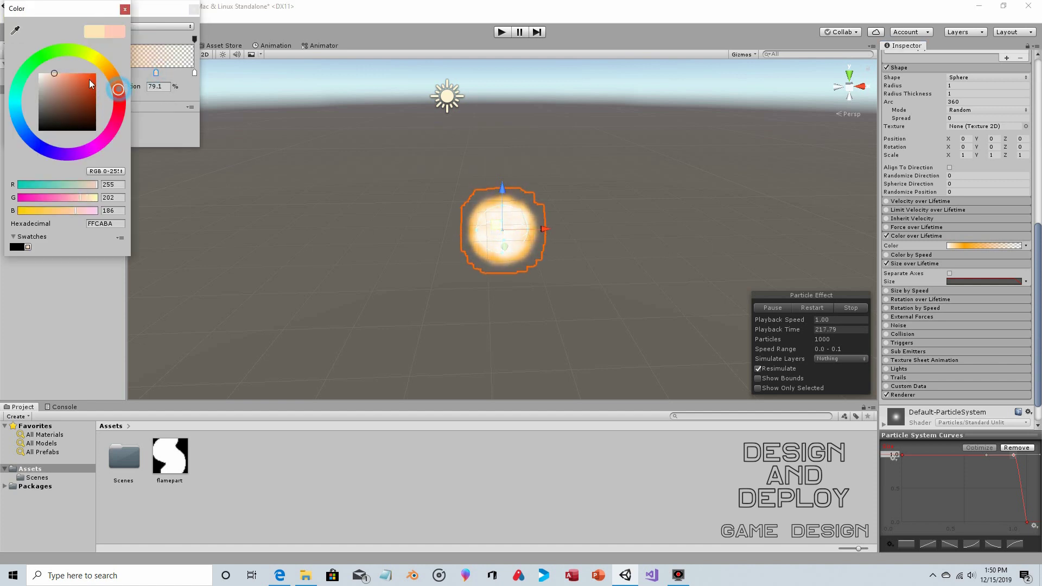
pyautogui.moveTo(71, 76); pyautogui.dragTo(96, 77)
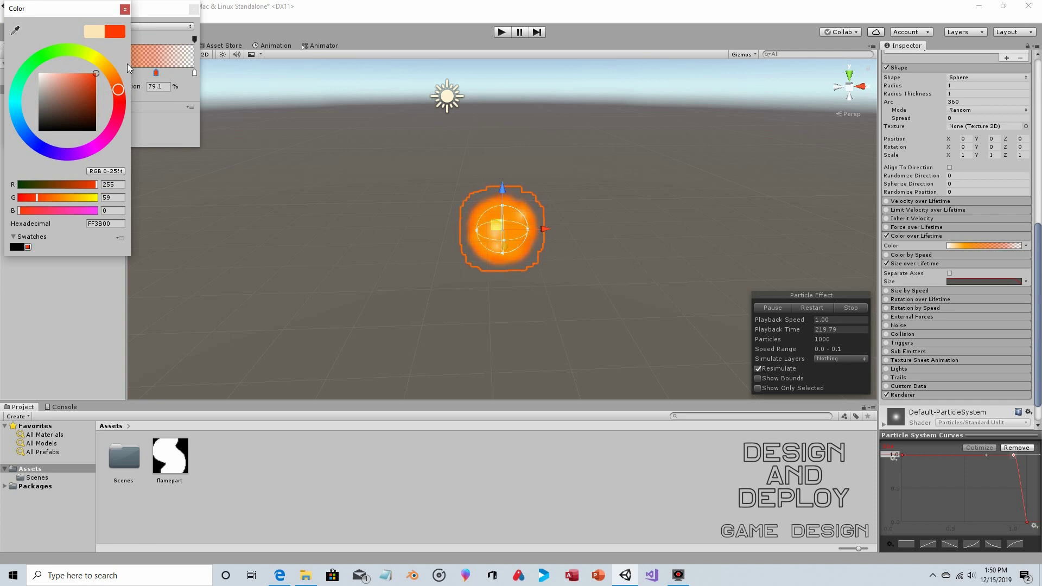
pyautogui.click(111, 198)
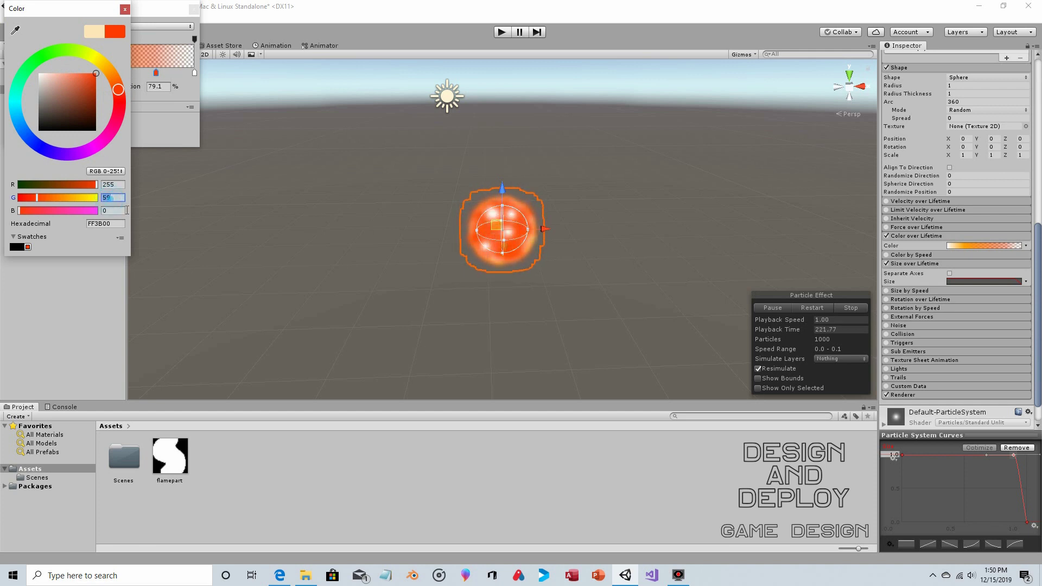
pyautogui.write('0')
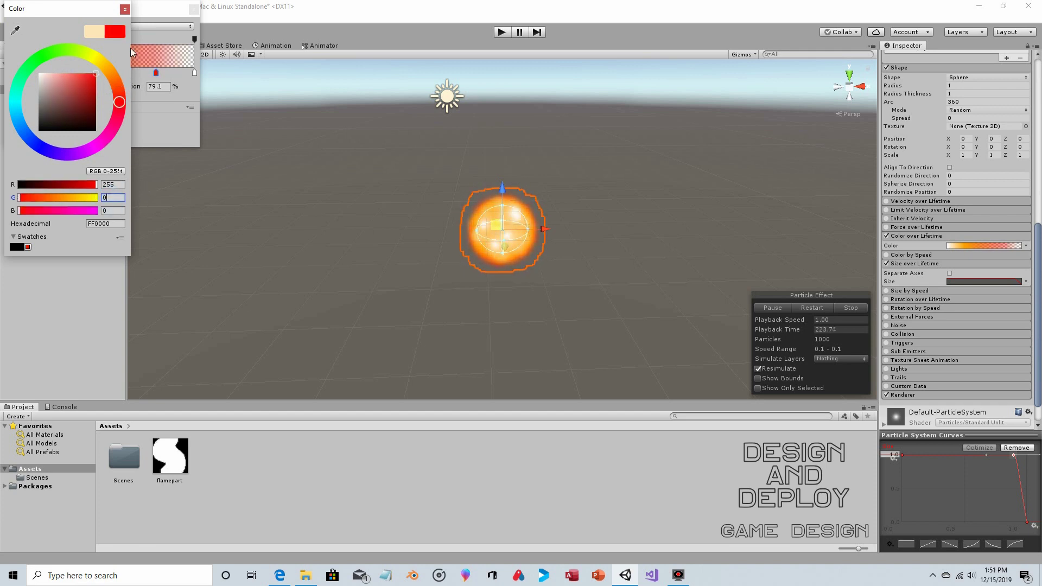
pyautogui.click(125, 10)
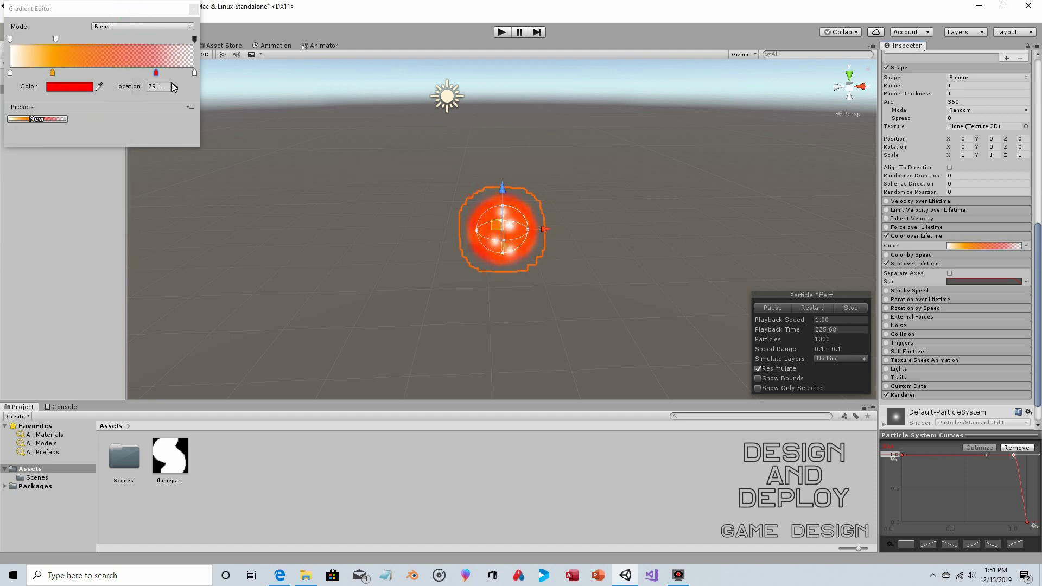
# Change the gradient's 100% end key from white to red.
pyautogui.click(194, 73)
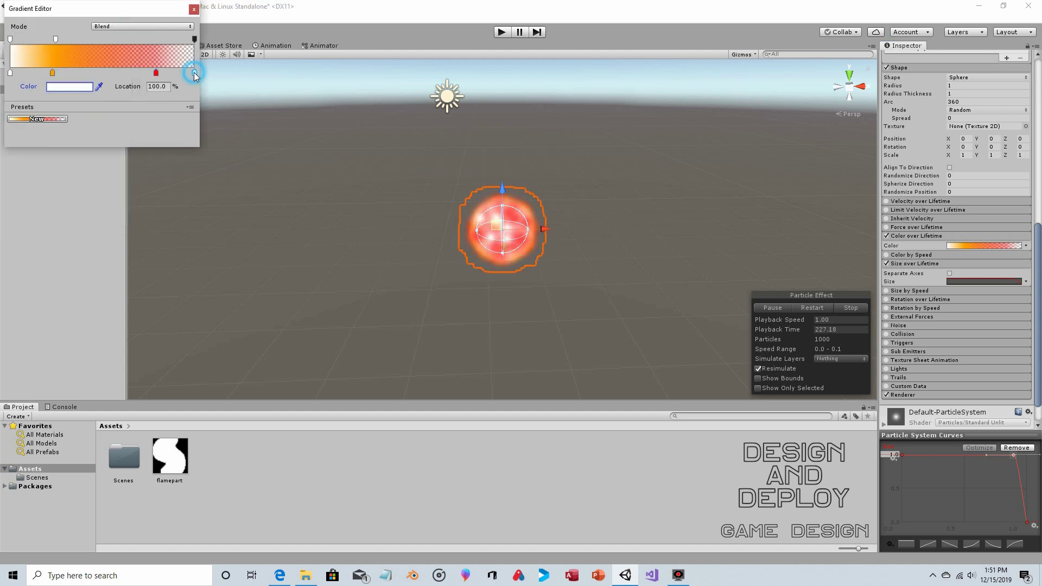
pyautogui.click(81, 88)
pyautogui.moveTo(81, 81); pyautogui.dragTo(114, 77)
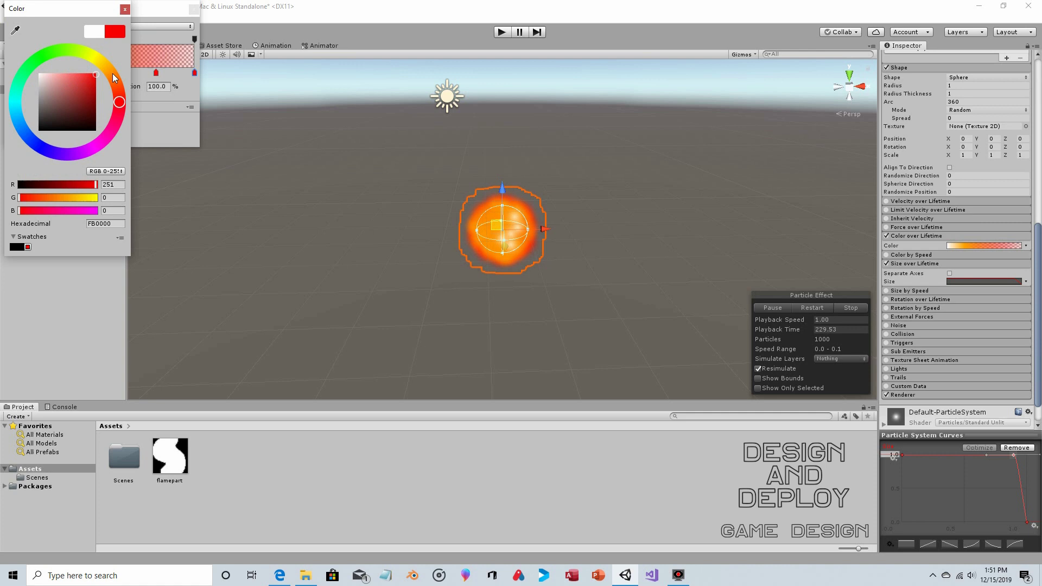
pyautogui.click(124, 9)
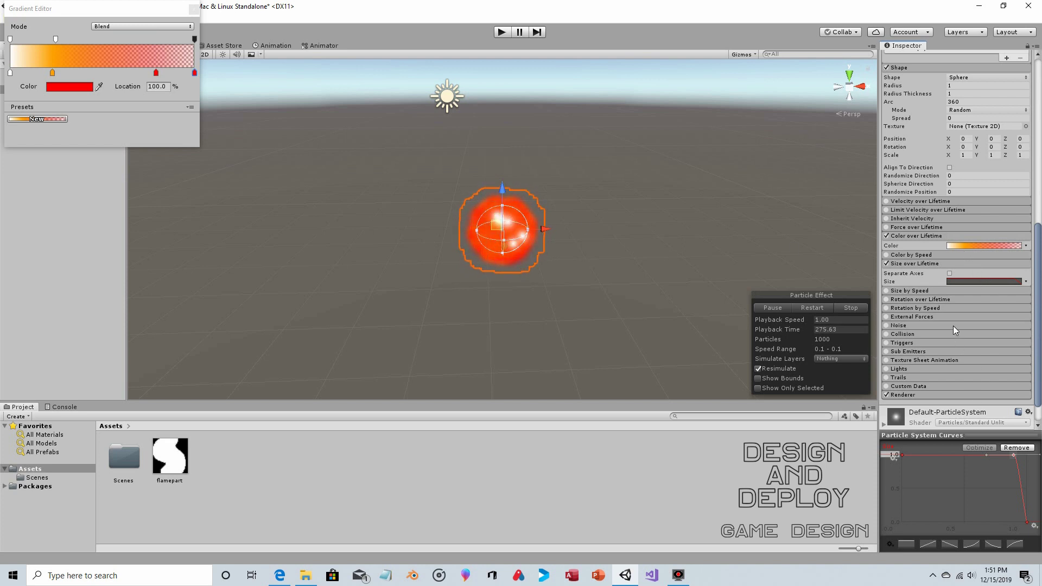
# Close the Gradient Editor and add a size-curve key, dragging the curve's start down to 0.
pyautogui.scroll(-2, 953, 326)
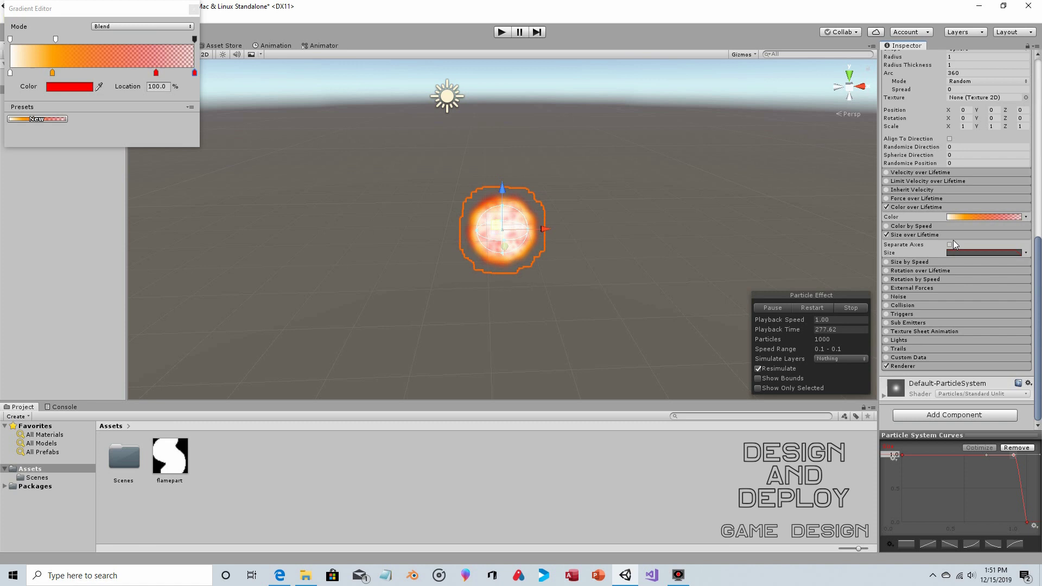
pyautogui.click(970, 253)
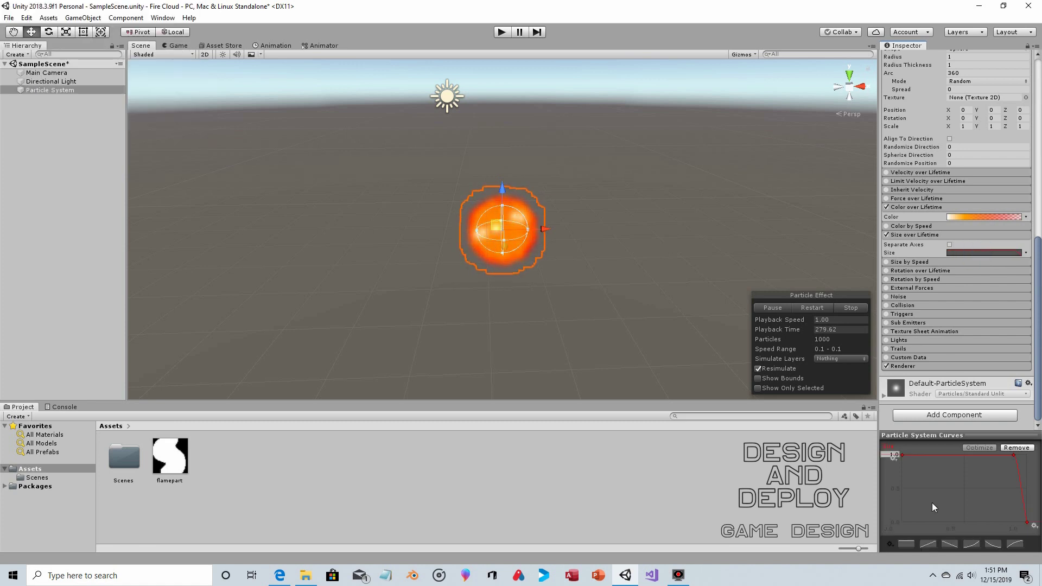
pyautogui.click(920, 454)
pyautogui.click(936, 465)
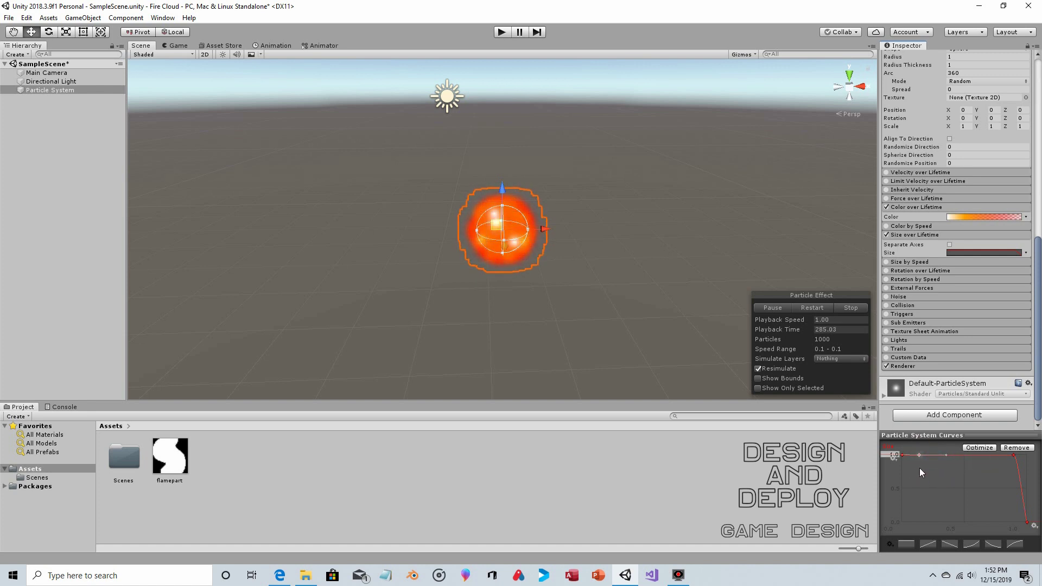
pyautogui.moveTo(903, 455); pyautogui.dragTo(902, 533)
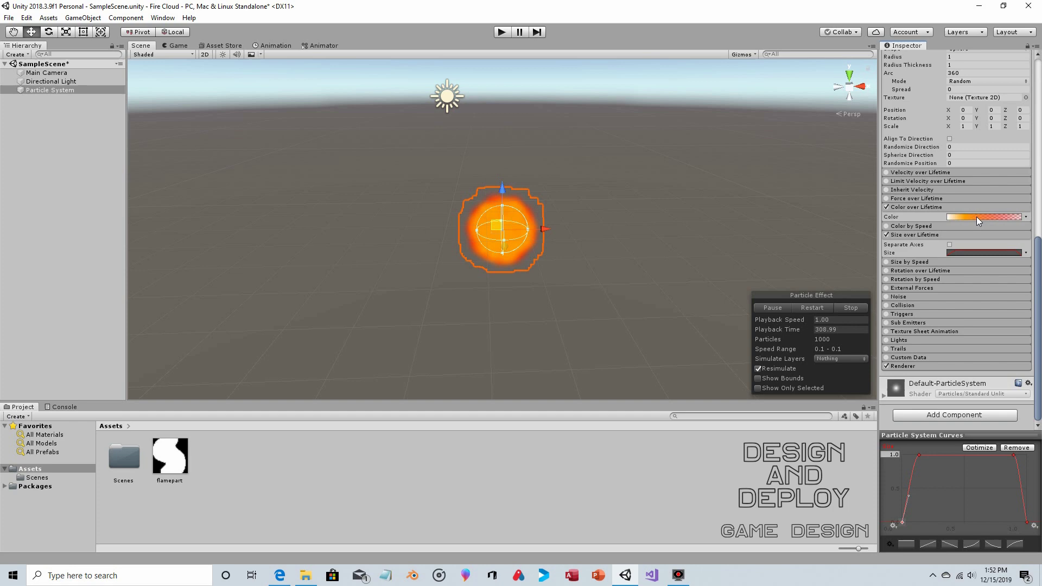
pyautogui.scroll(5, 975, 277)
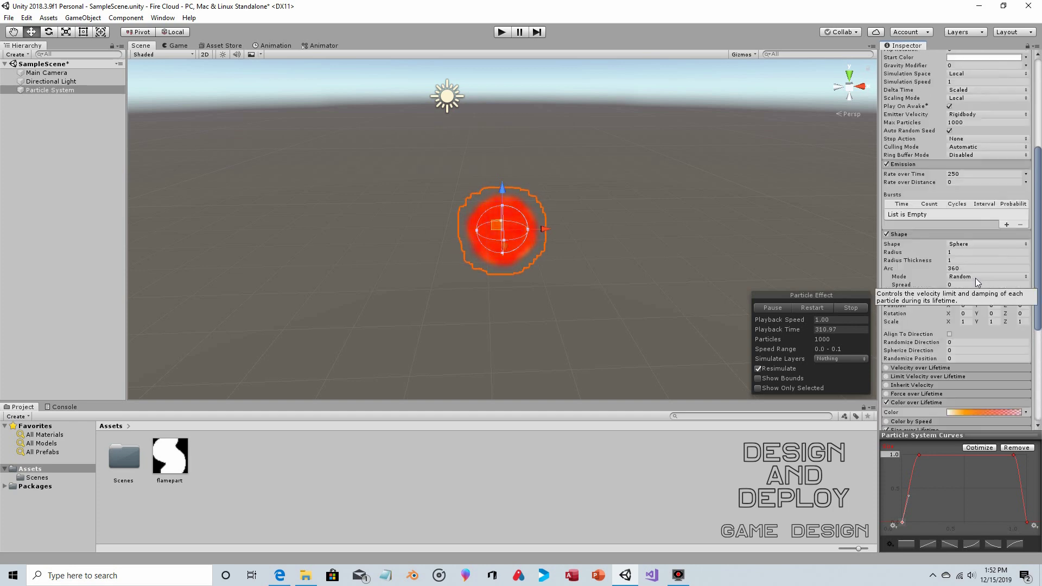
# Preview the fire cloud in Play mode, enable Prewarm, then preview and stop again.
pyautogui.click(501, 32)
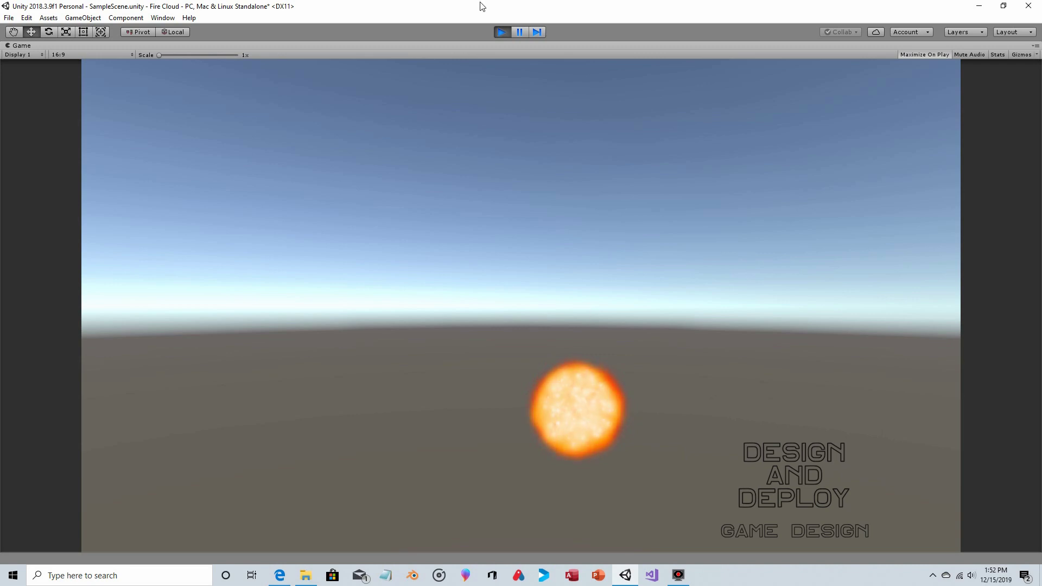
pyautogui.click(503, 35)
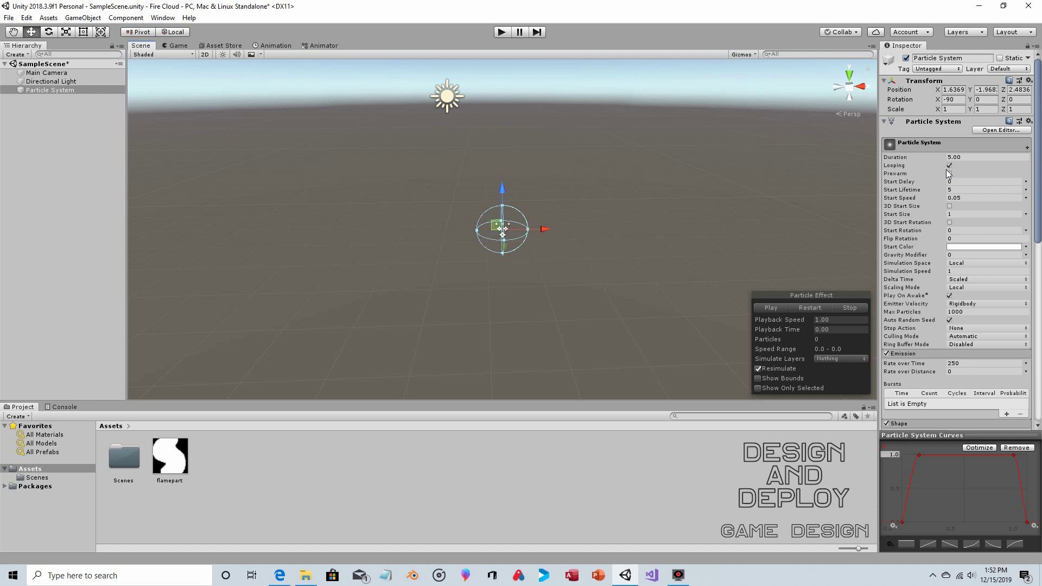
pyautogui.click(950, 174)
pyautogui.click(500, 33)
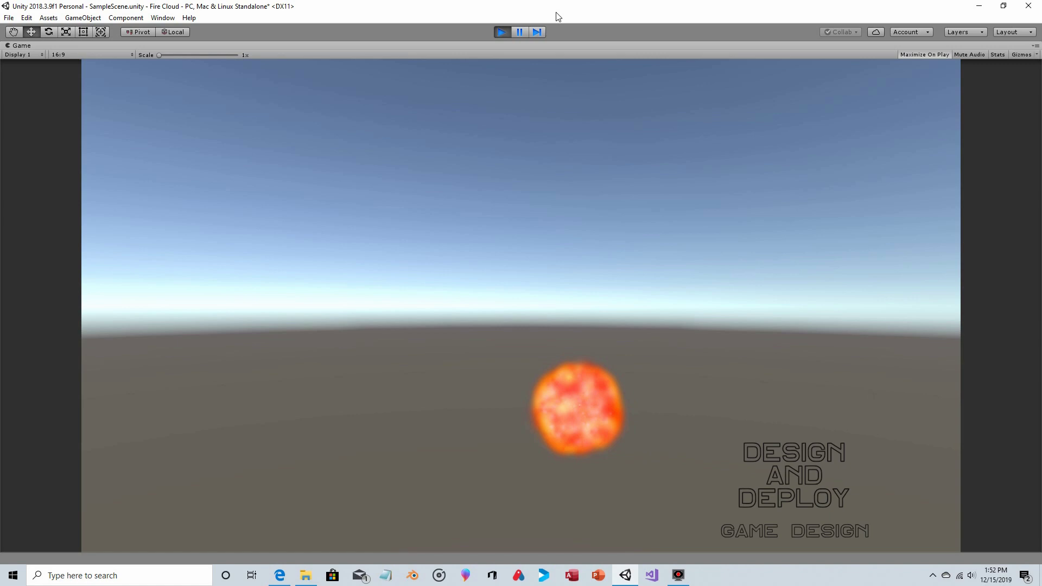
pyautogui.click(504, 34)
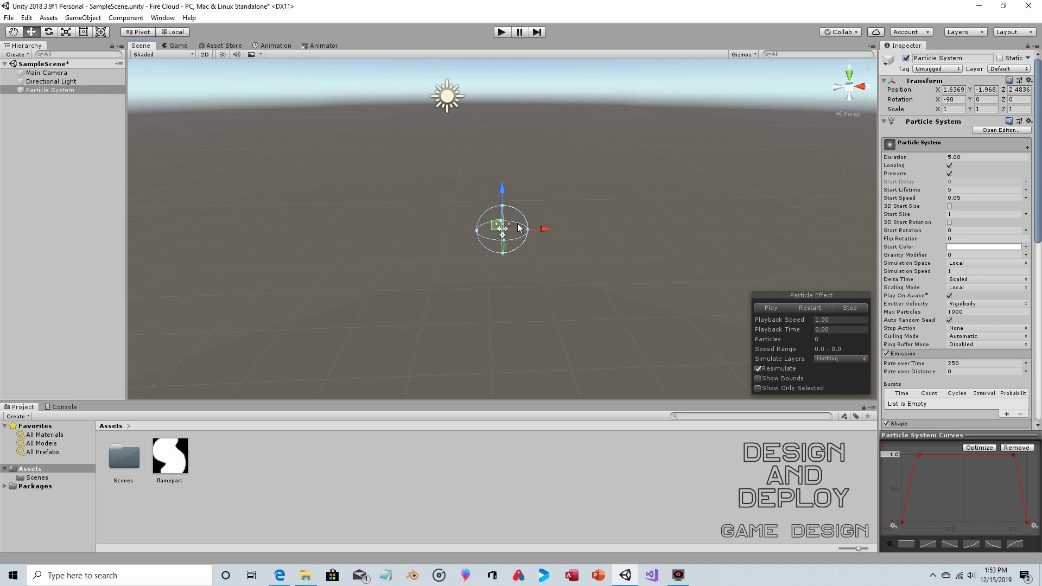
# Create a second Particle System, 'Particle System (1)', emitting from a Circle shape.
pyautogui.click(82, 17)
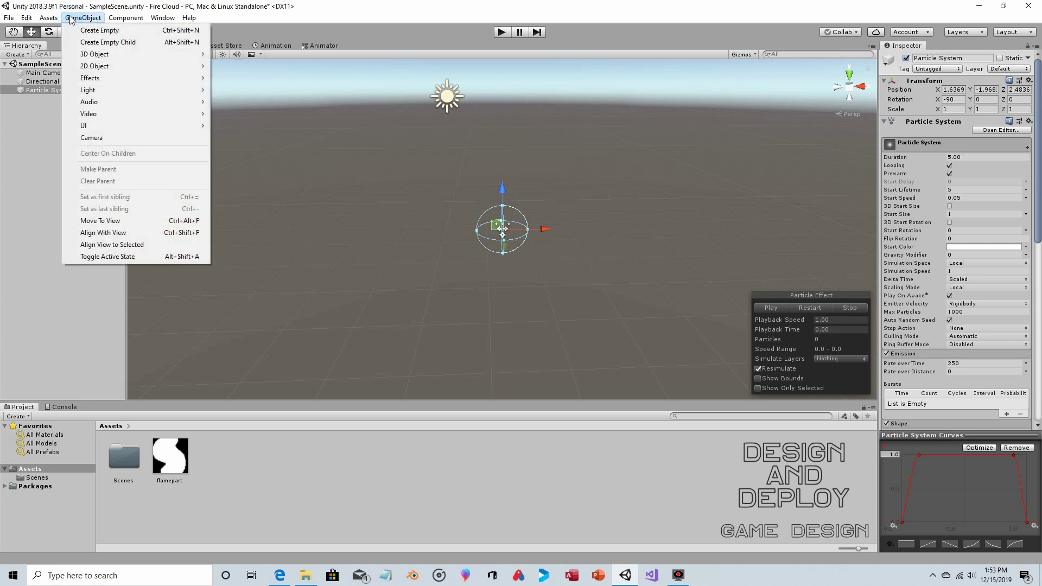
pyautogui.moveTo(150, 78)
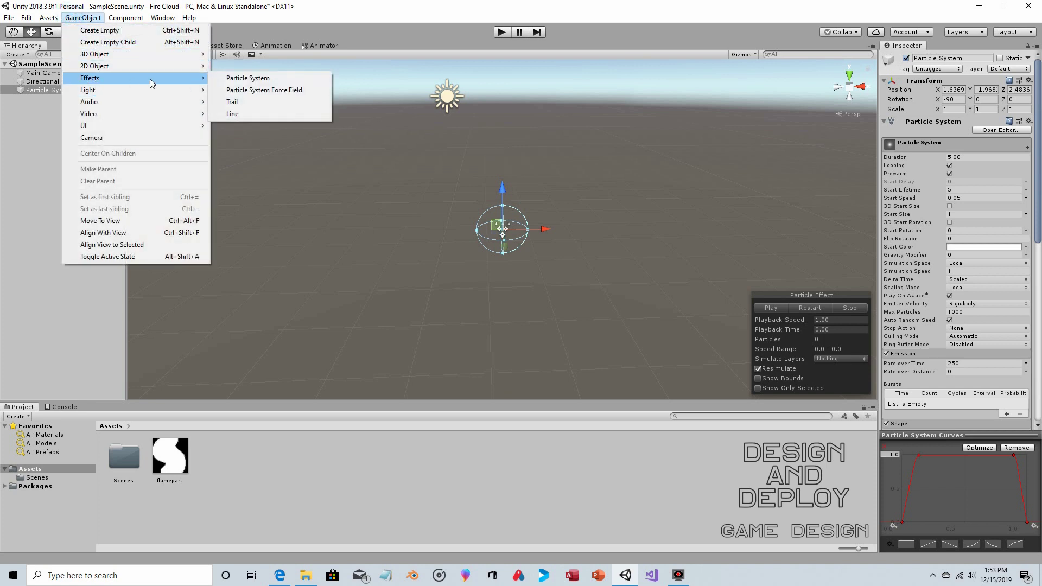
pyautogui.click(238, 78)
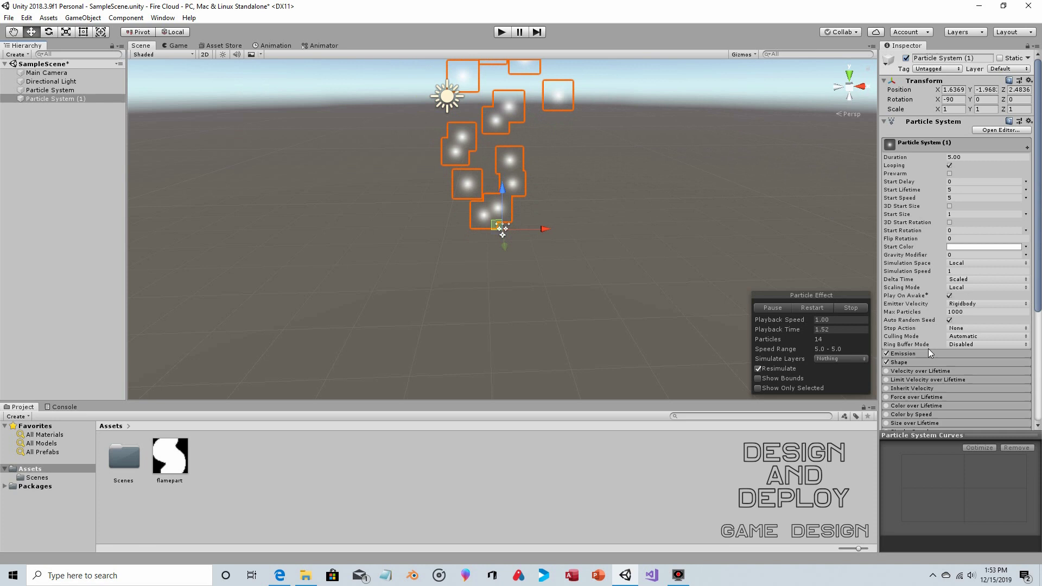
pyautogui.click(927, 362)
pyautogui.click(971, 373)
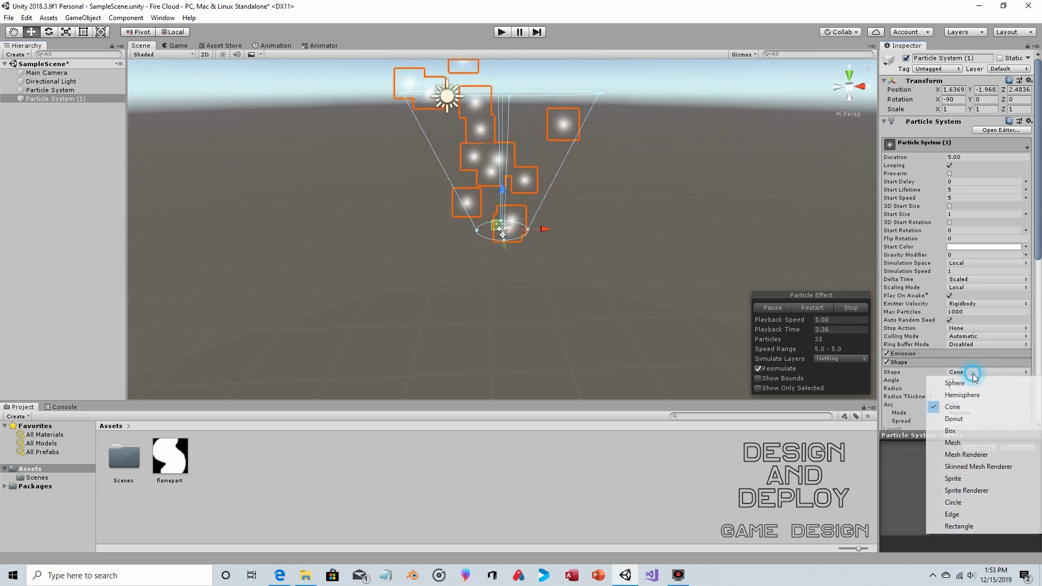
pyautogui.click(979, 504)
# Rotate Particle System (1) so its Transform Rotation X is -180.
pyautogui.click(48, 32)
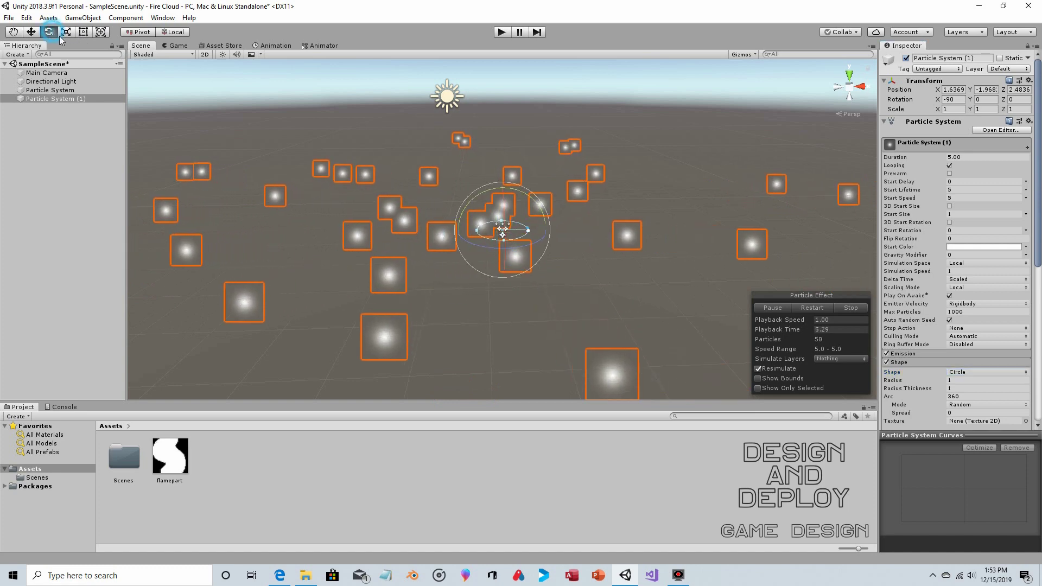
pyautogui.moveTo(519, 206); pyautogui.dragTo(507, 263)
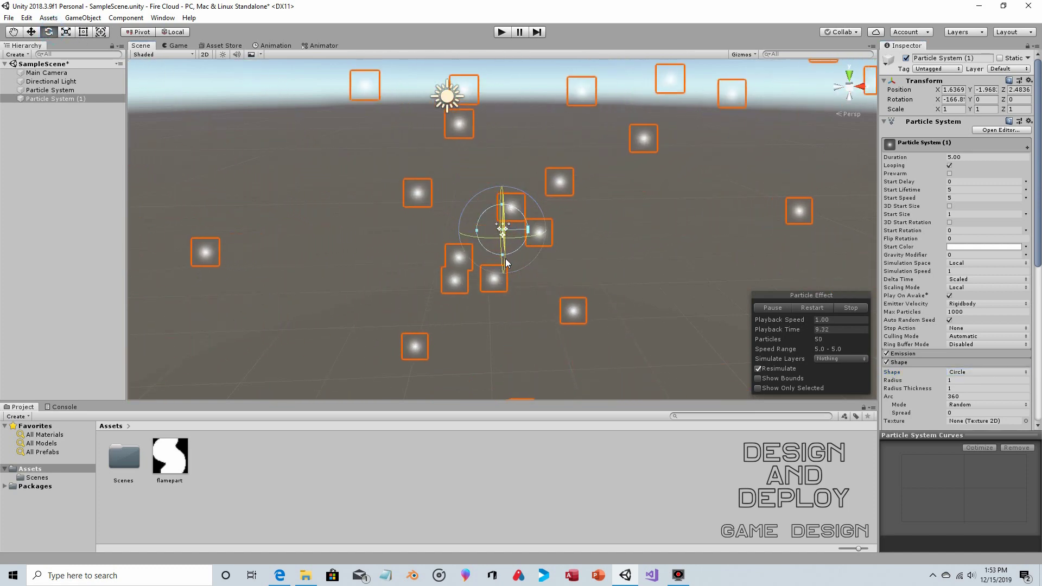
pyautogui.moveTo(942, 104); pyautogui.dragTo(1000, 90)
pyautogui.write('-180')
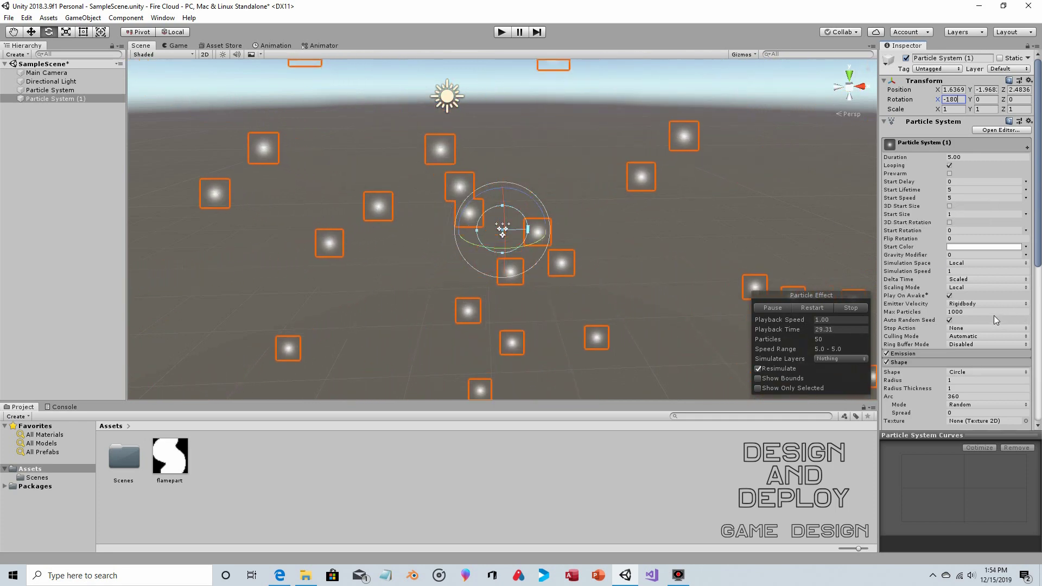
# Set the ring's Rate over Time to 0 and add a single 500-particle burst.
pyautogui.scroll(-3, 994, 315)
pyautogui.click(954, 256)
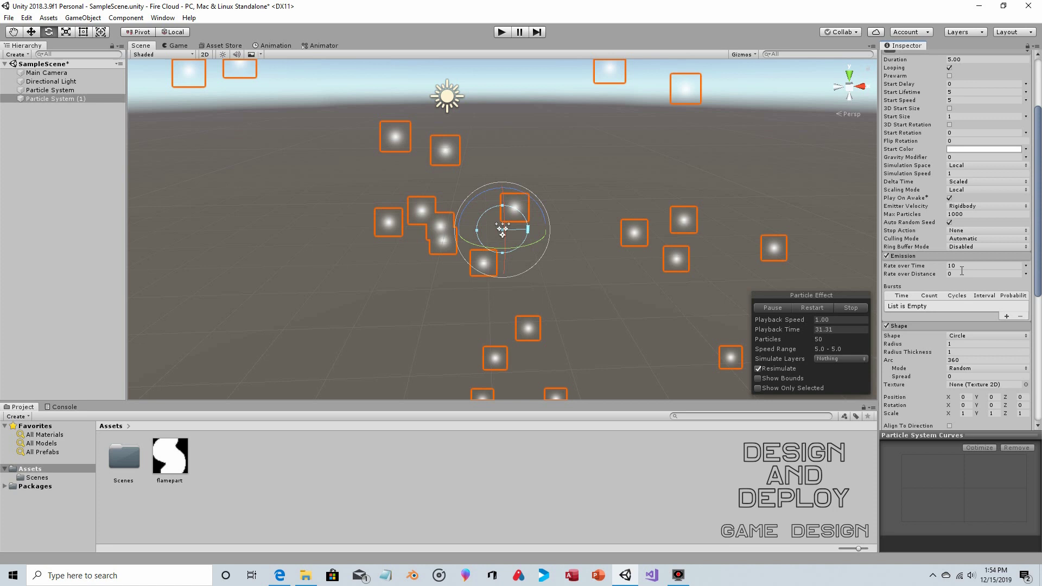
pyautogui.click(965, 266)
pyautogui.write('0')
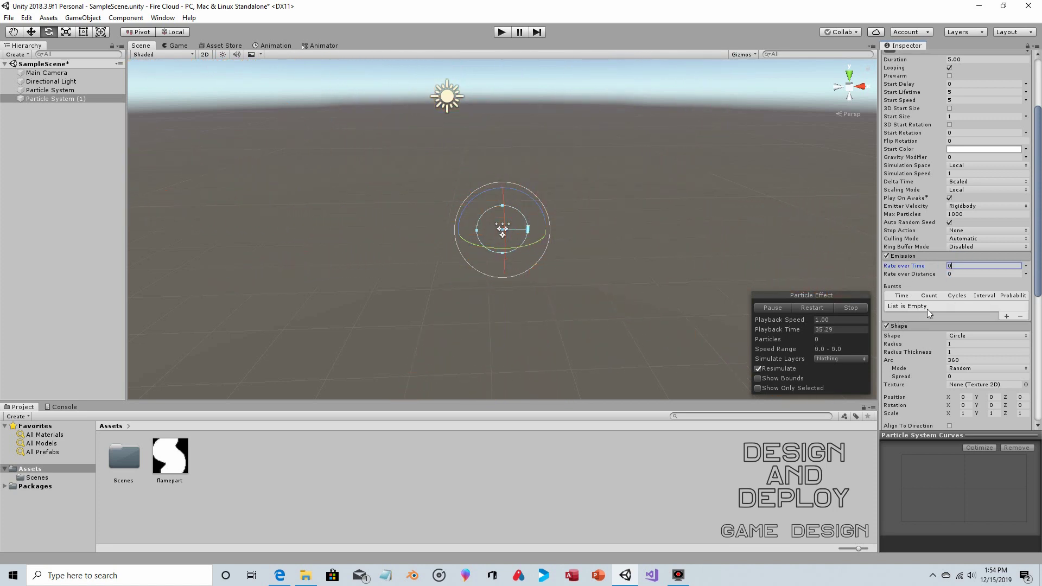
pyautogui.click(1006, 316)
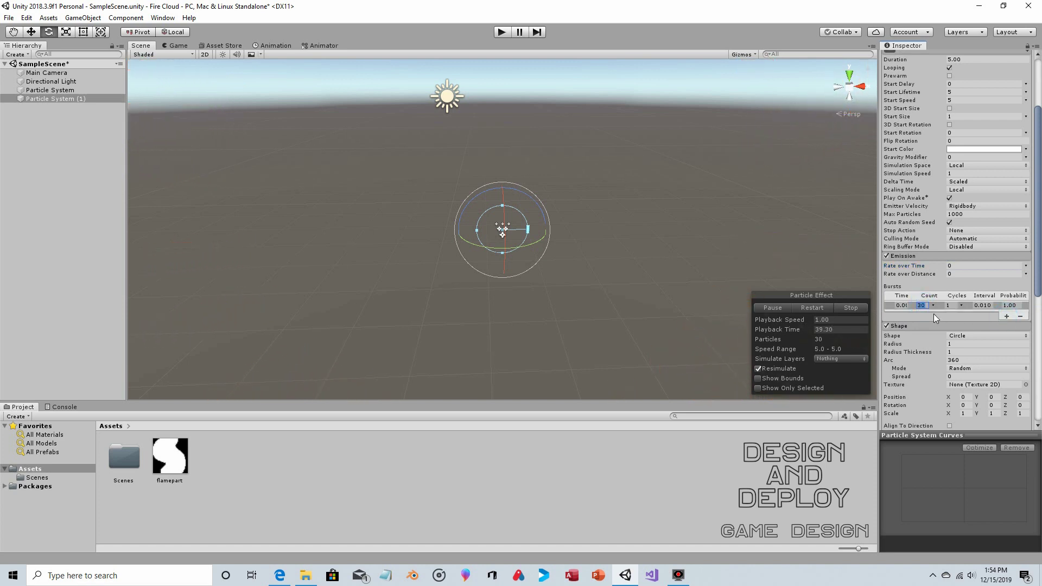
pyautogui.write('00')
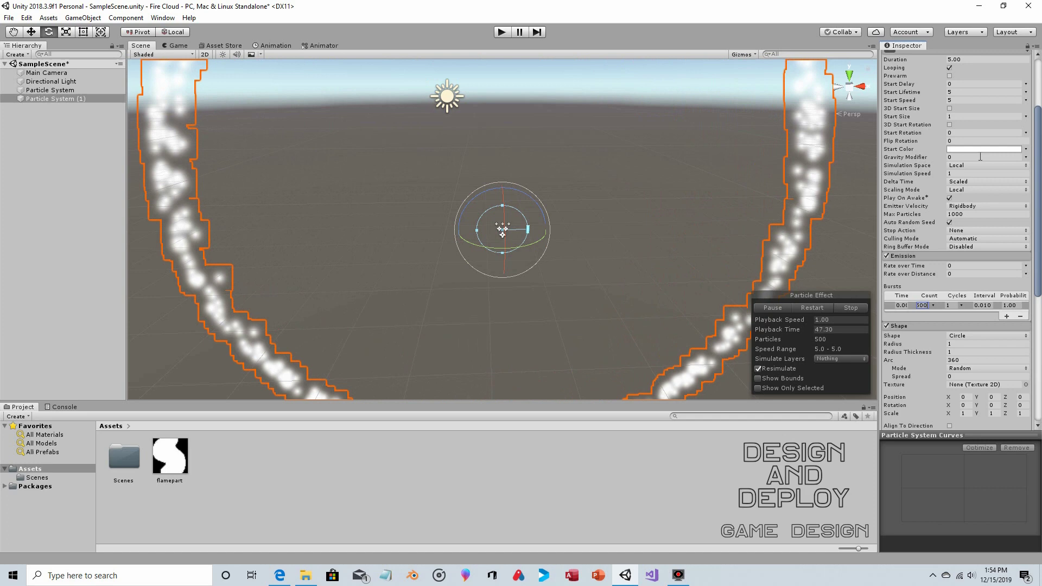
# Set Start Lifetime to 2, leaving Start Speed at 5.
pyautogui.scroll(3, 1024, 142)
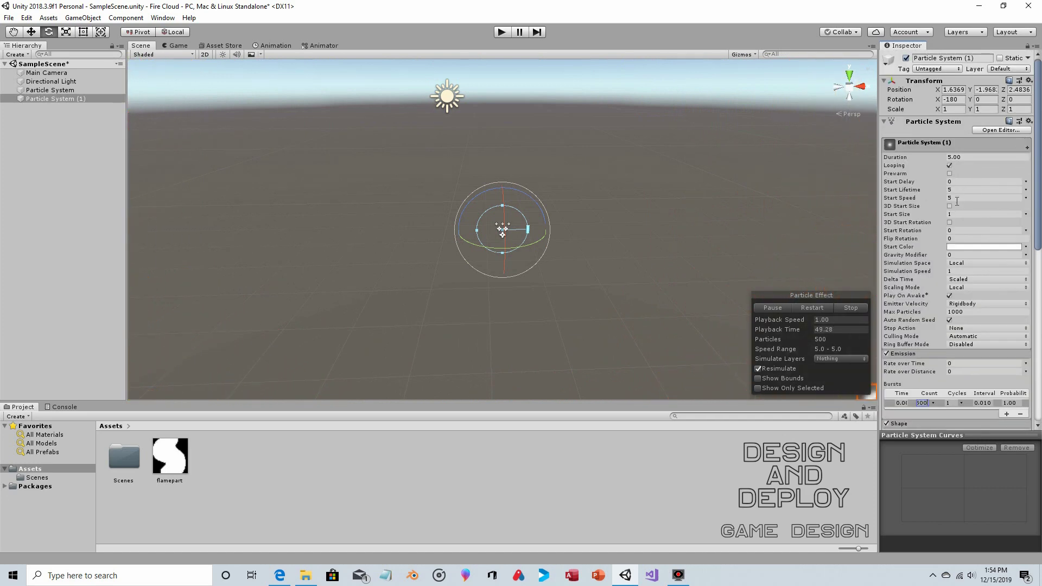
pyautogui.write('2')
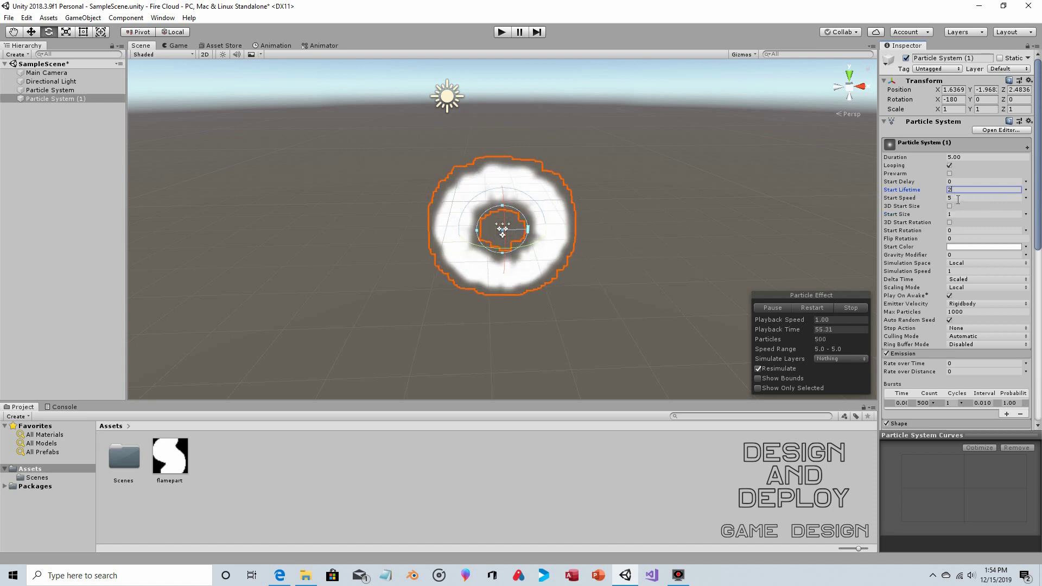
pyautogui.click(957, 198)
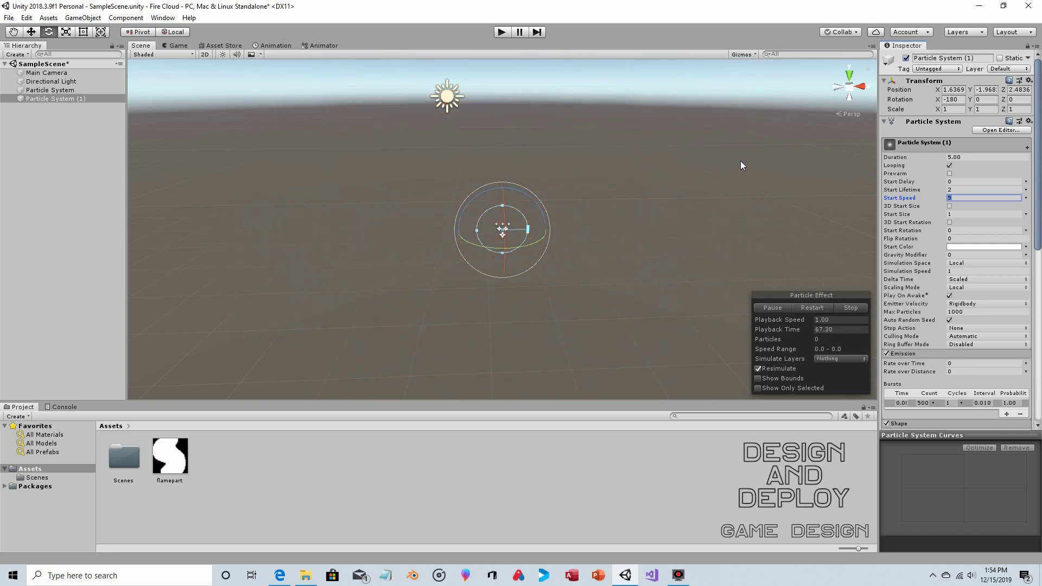
# Change the ring particle system's Duration from 5.00 to 2.02.
pyautogui.click(985, 156)
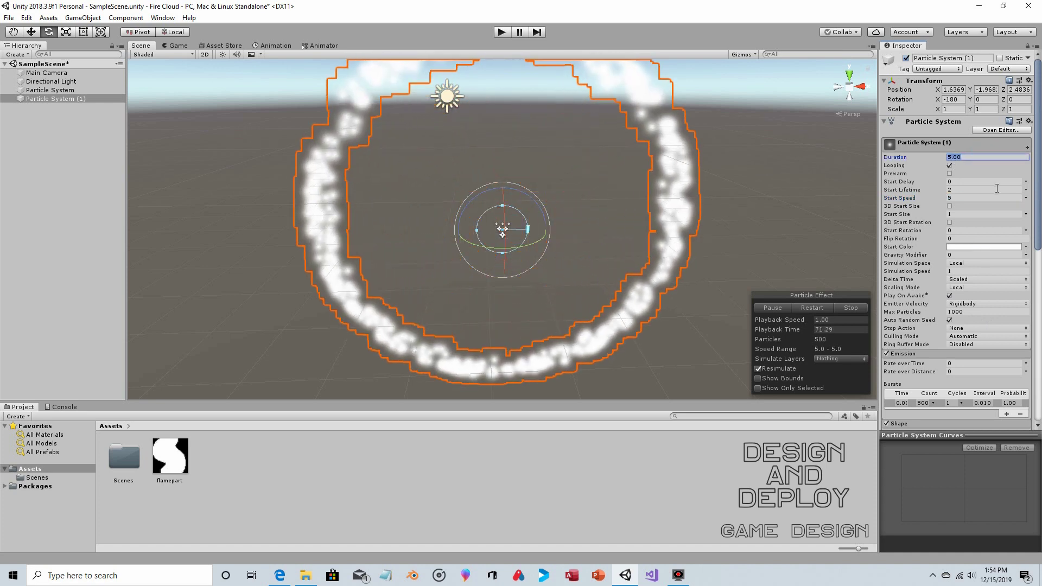
pyautogui.scroll(-4, 985, 278)
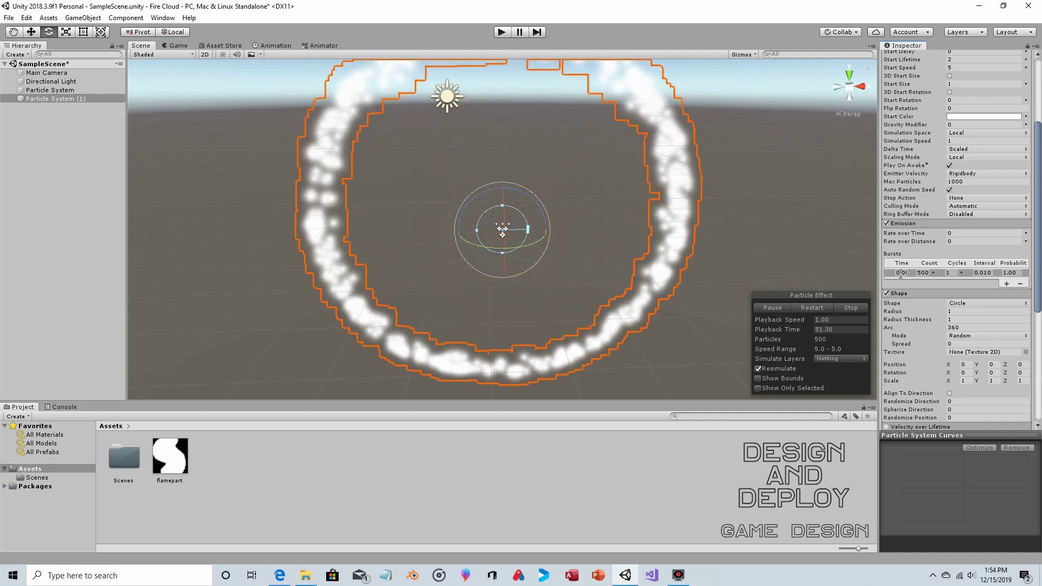
pyautogui.scroll(5, 930, 255)
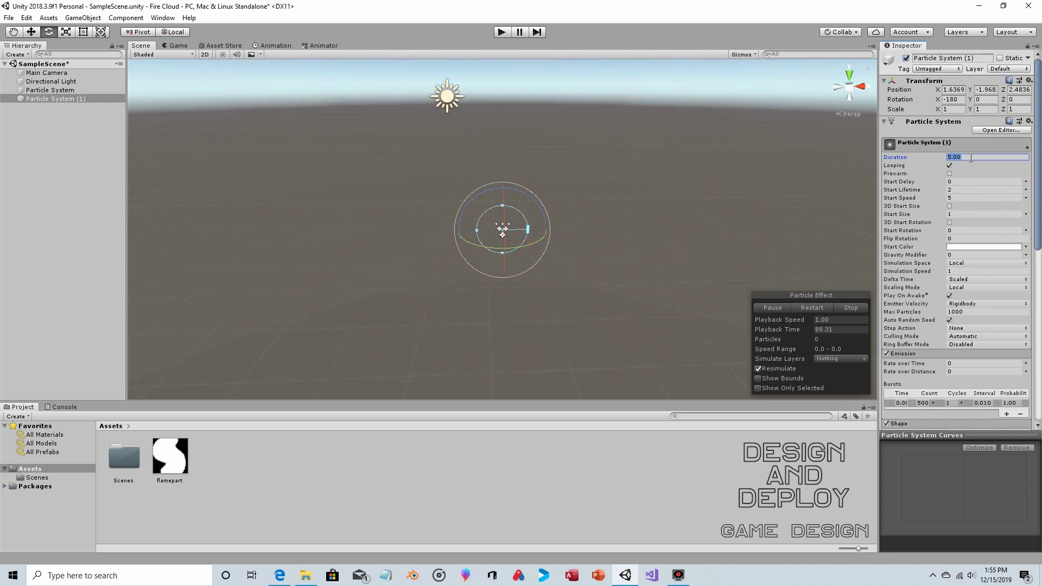
pyautogui.write('2')
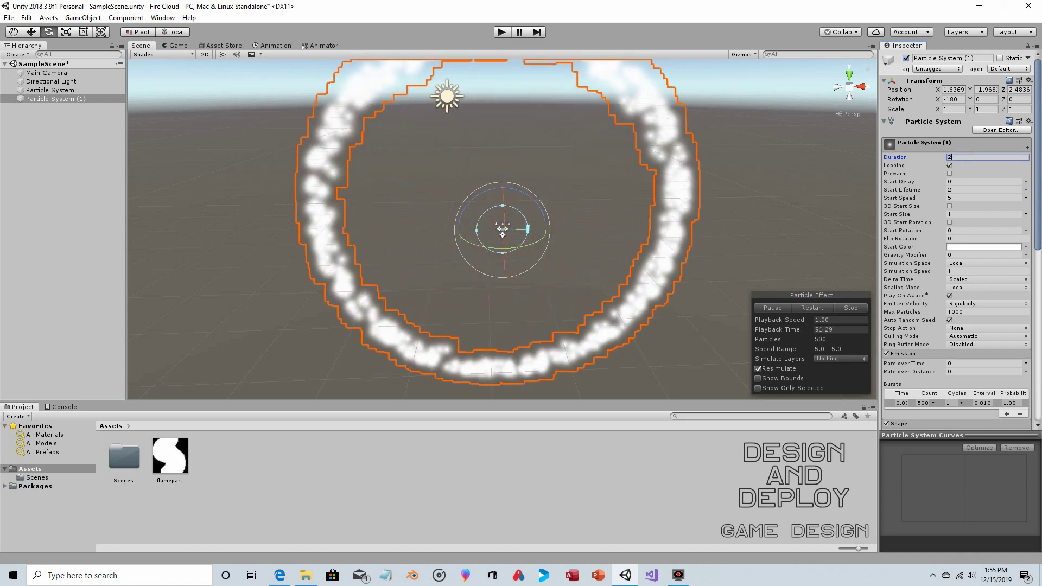
pyautogui.write('.02')
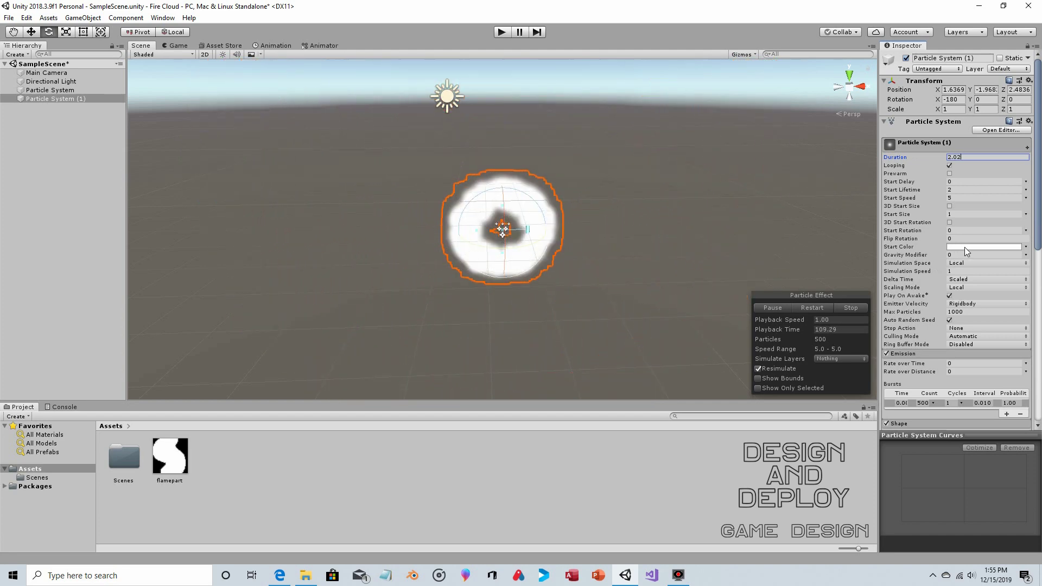
# Set the ring particles' Start Color to pure red (FF0000).
pyautogui.click(983, 247)
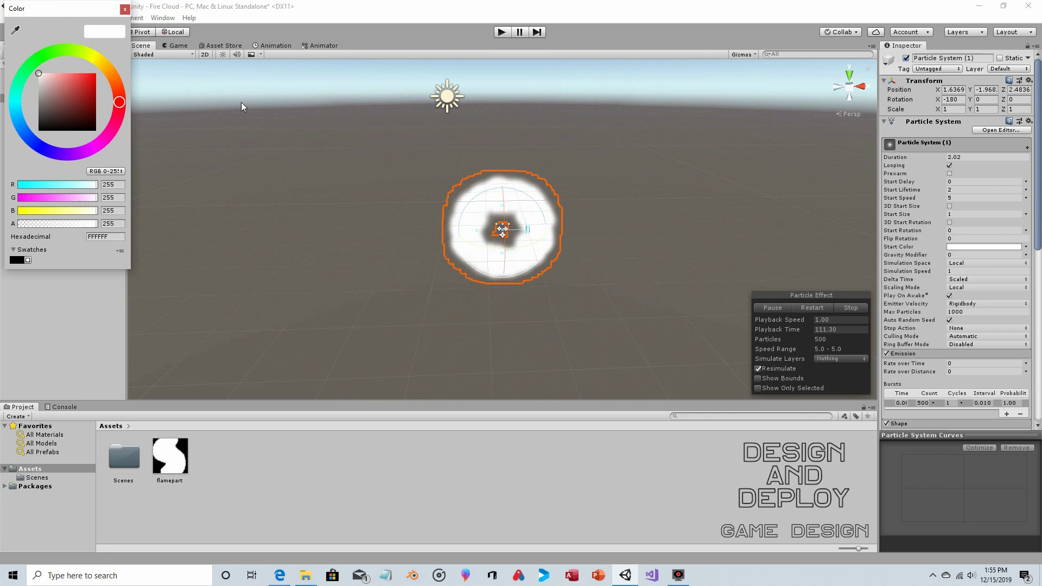
pyautogui.moveTo(71, 78); pyautogui.dragTo(125, 70)
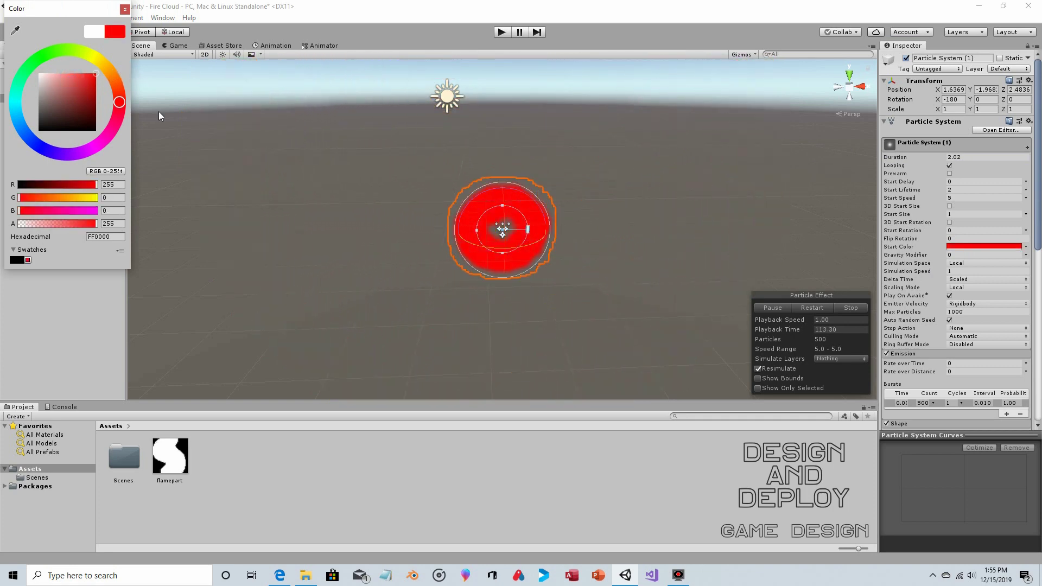
pyautogui.click(125, 9)
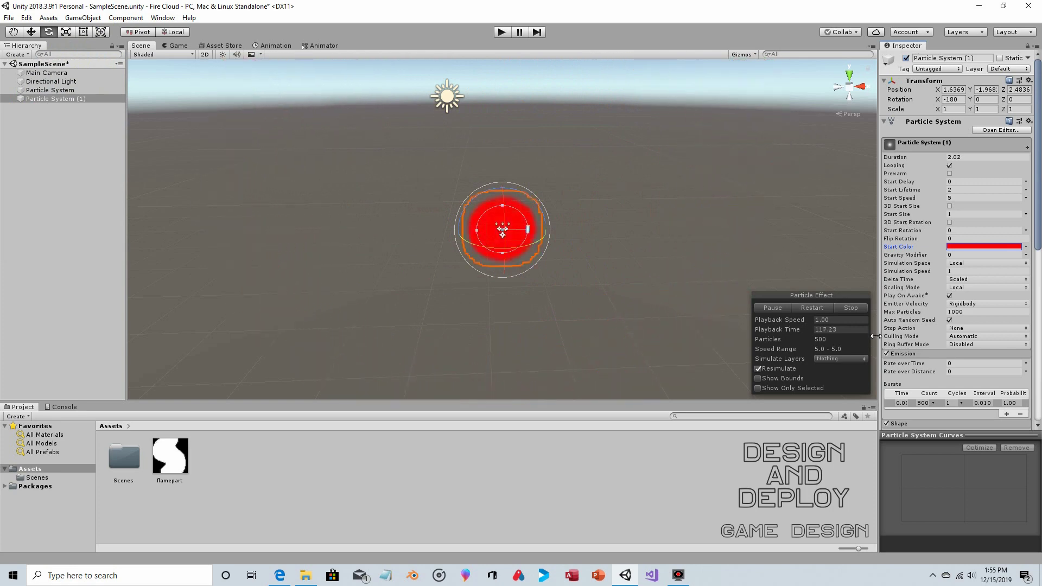
# Enable Size over Lifetime with a descending curve so particles shrink to zero.
pyautogui.scroll(-10, 956, 302)
pyautogui.scroll(-2, 956, 307)
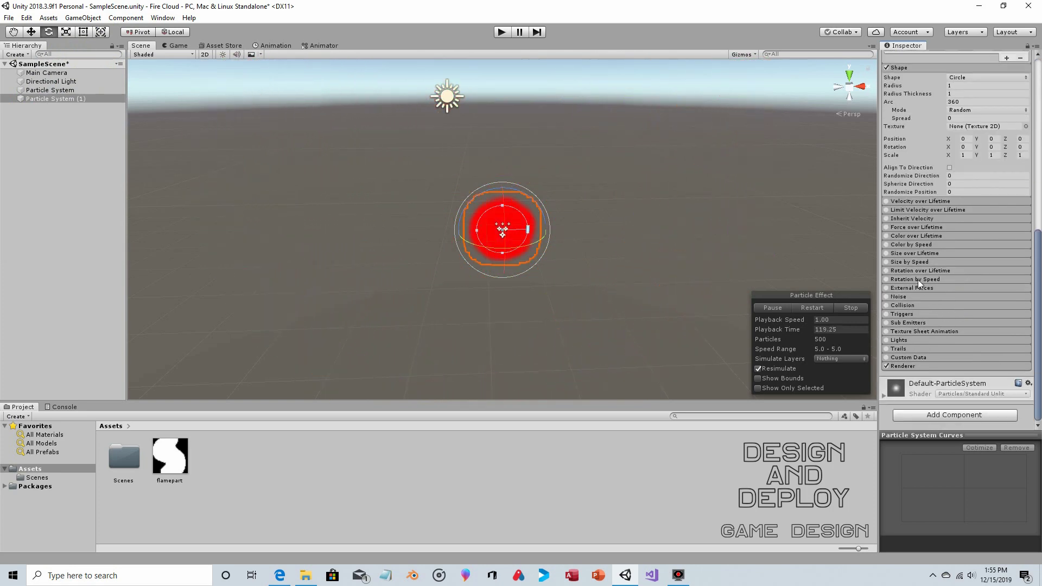
pyautogui.click(886, 253)
pyautogui.click(929, 254)
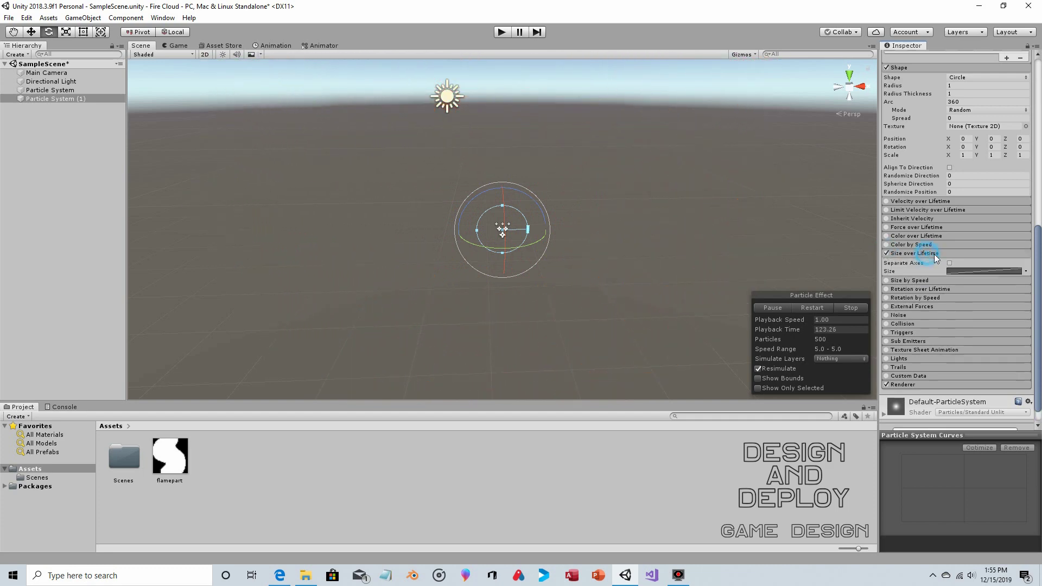
pyautogui.click(980, 271)
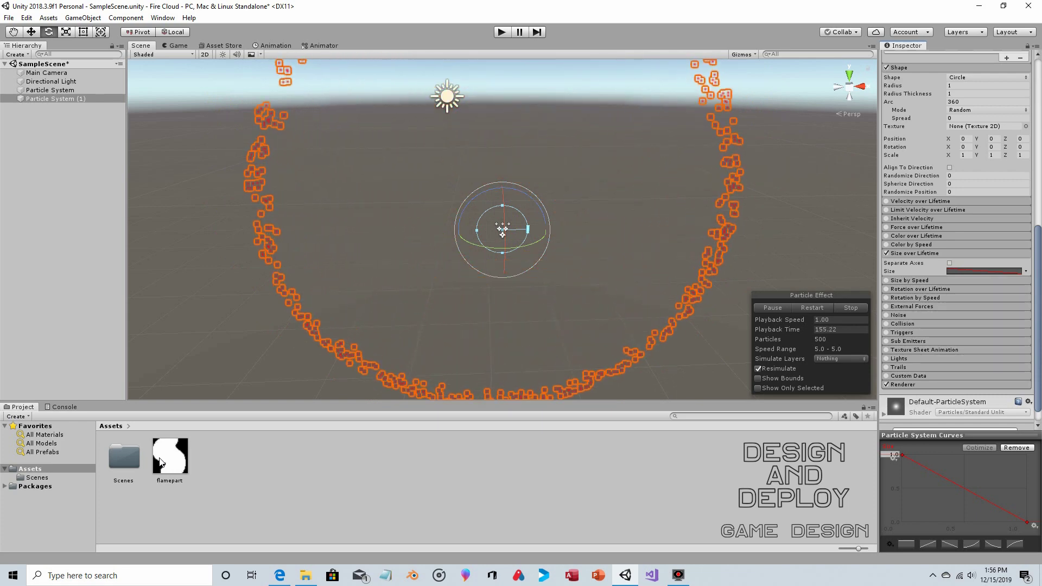
# Create a new material named firemat in the Assets folder.
pyautogui.click(227, 446)
pyautogui.rightClick(226, 446)
pyautogui.moveTo(302, 191)
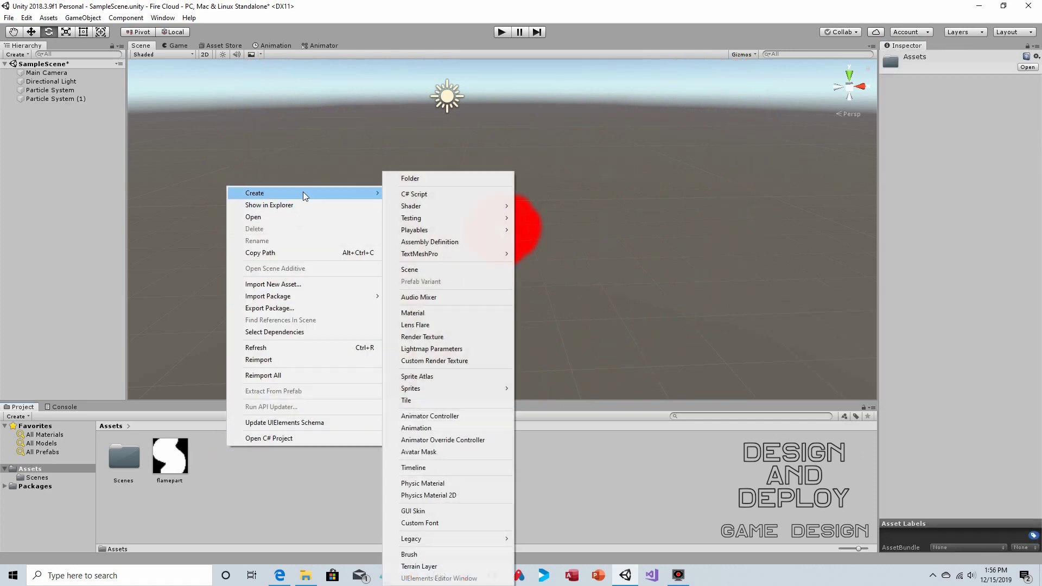
pyautogui.click(439, 311)
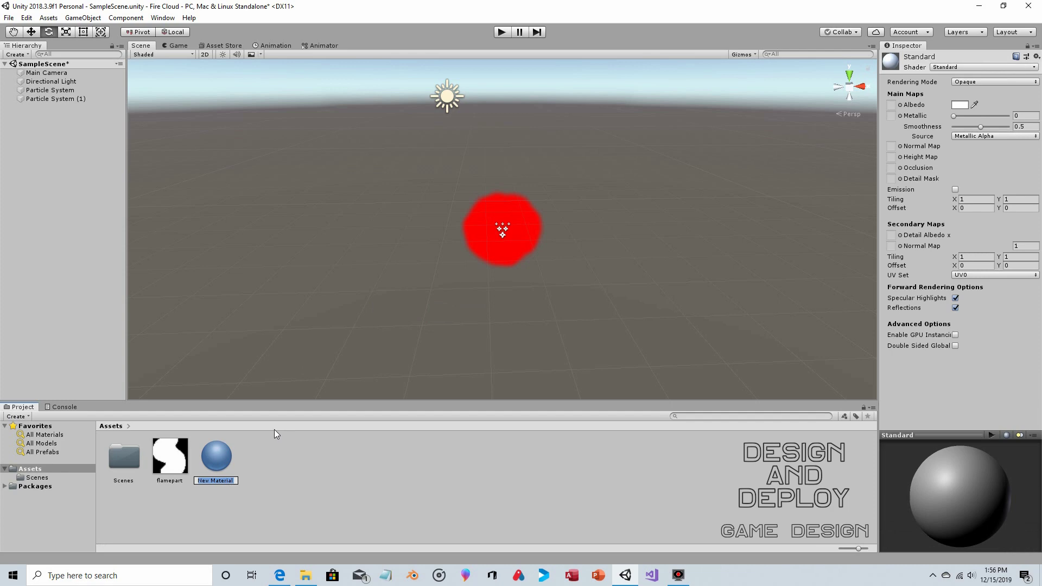
pyautogui.write('firemat')
pyautogui.click(274, 453)
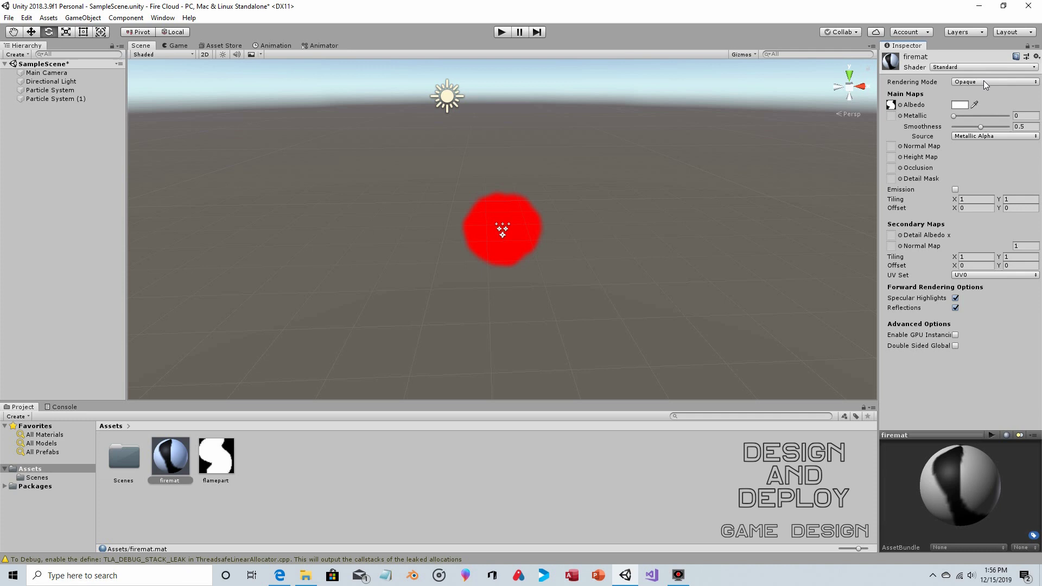
# Set firemat's shader to Mobile/Particles/Additive and briefly preview the effect in play mode.
pyautogui.click(965, 67)
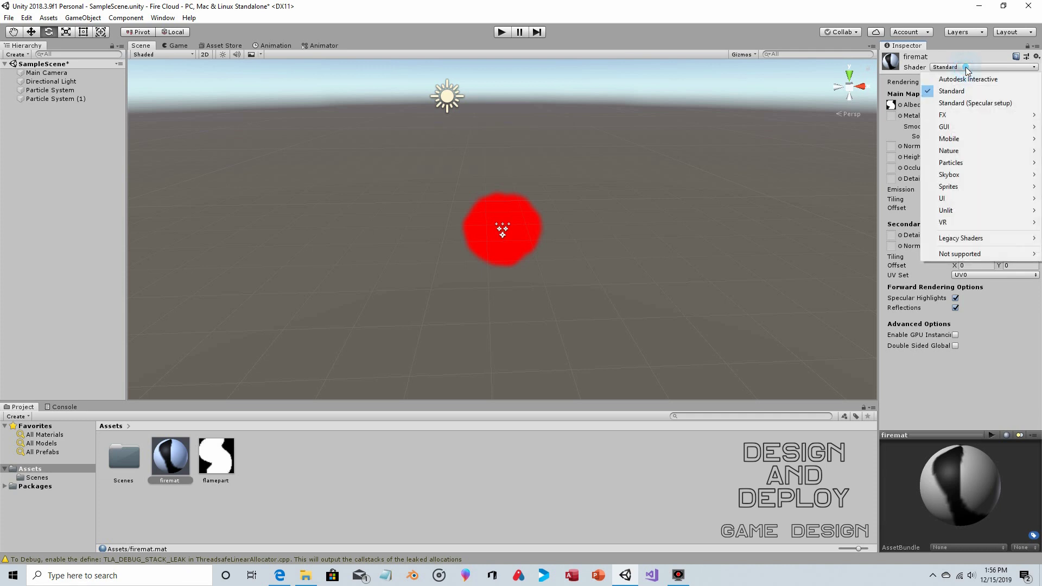
pyautogui.moveTo(973, 177)
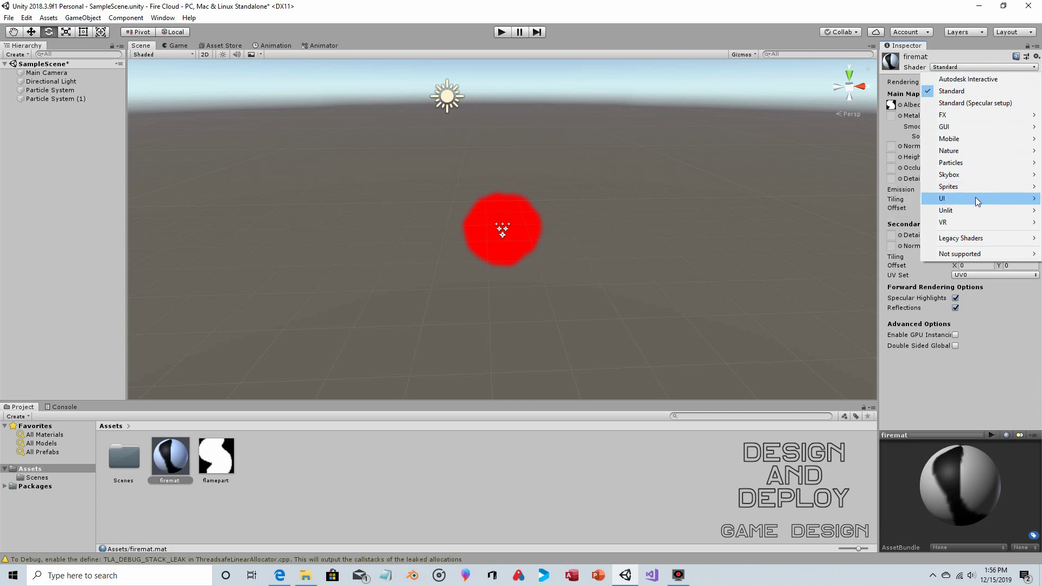
pyautogui.moveTo(975, 198)
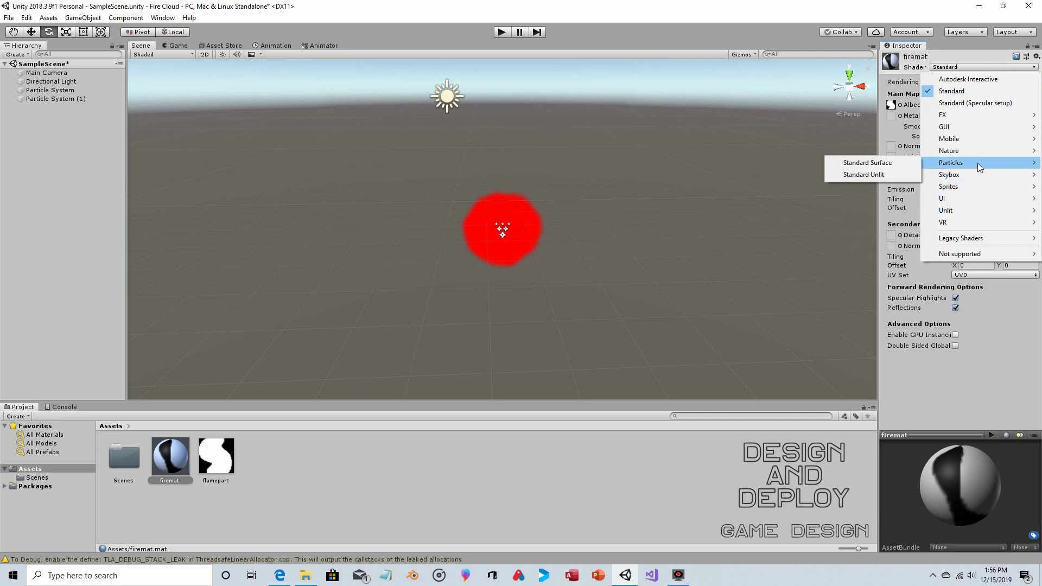
pyautogui.moveTo(978, 140)
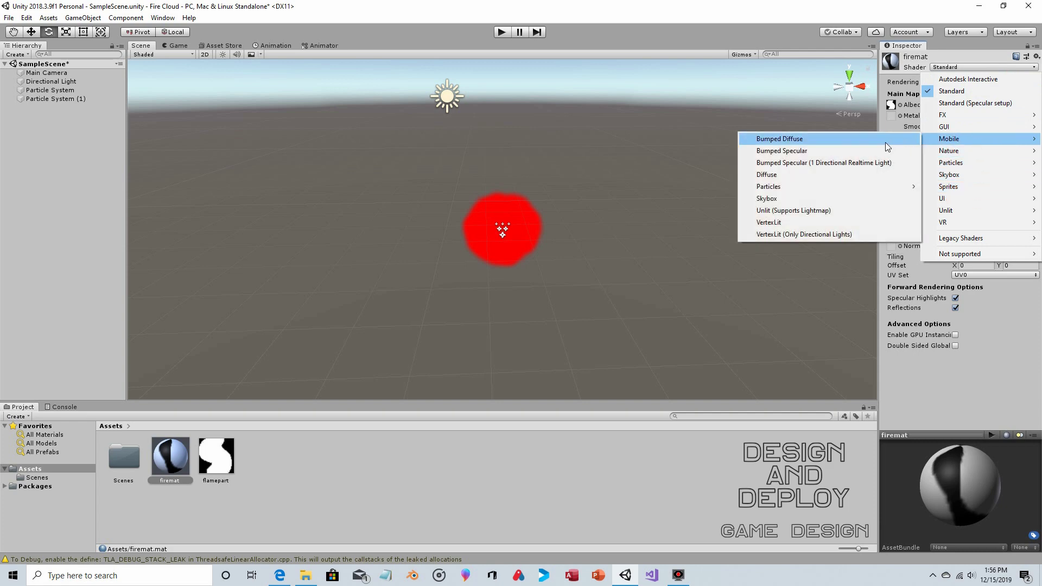
pyautogui.moveTo(874, 187)
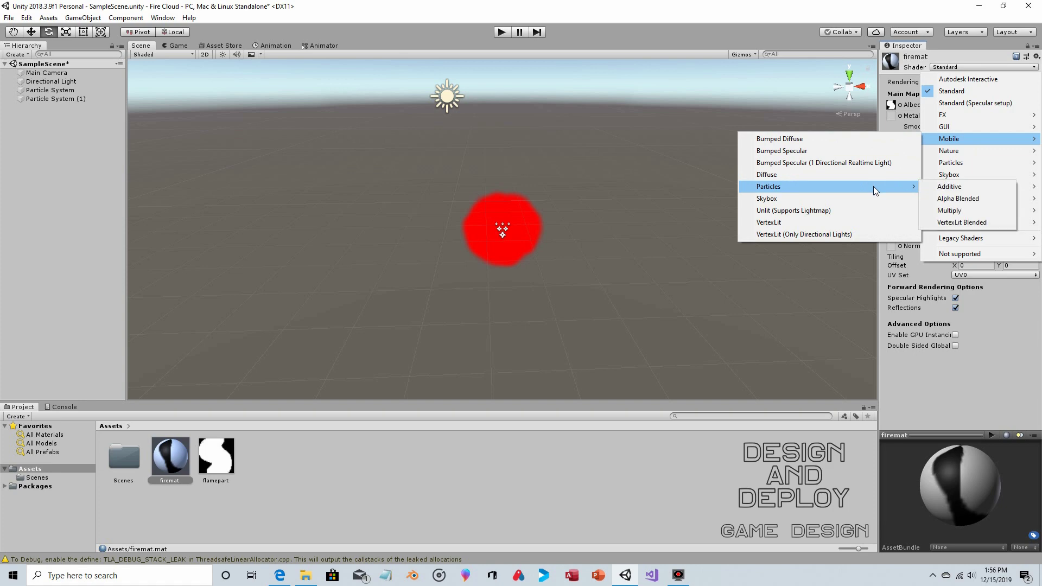
pyautogui.click(943, 187)
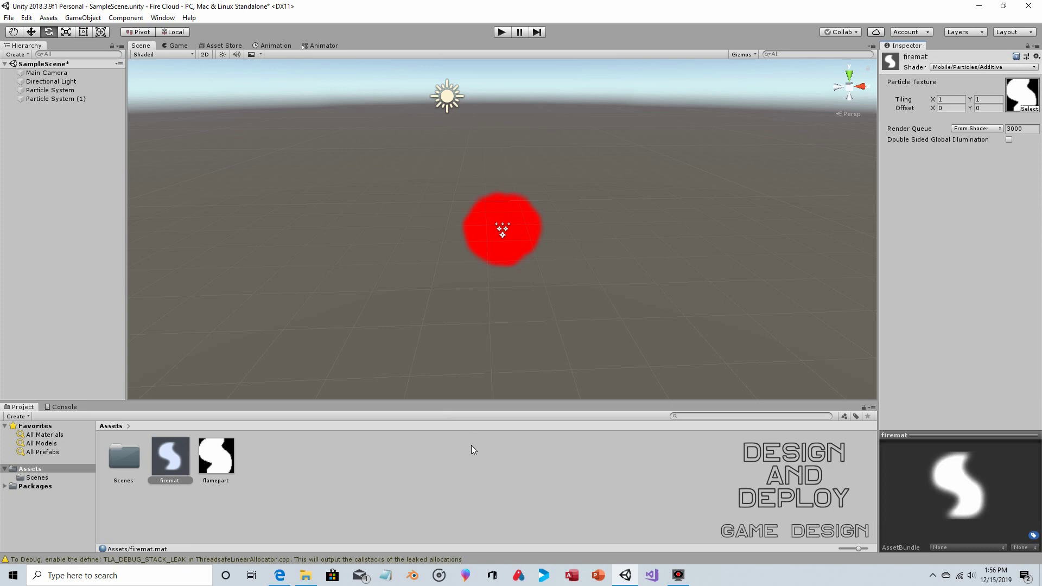
pyautogui.click(502, 32)
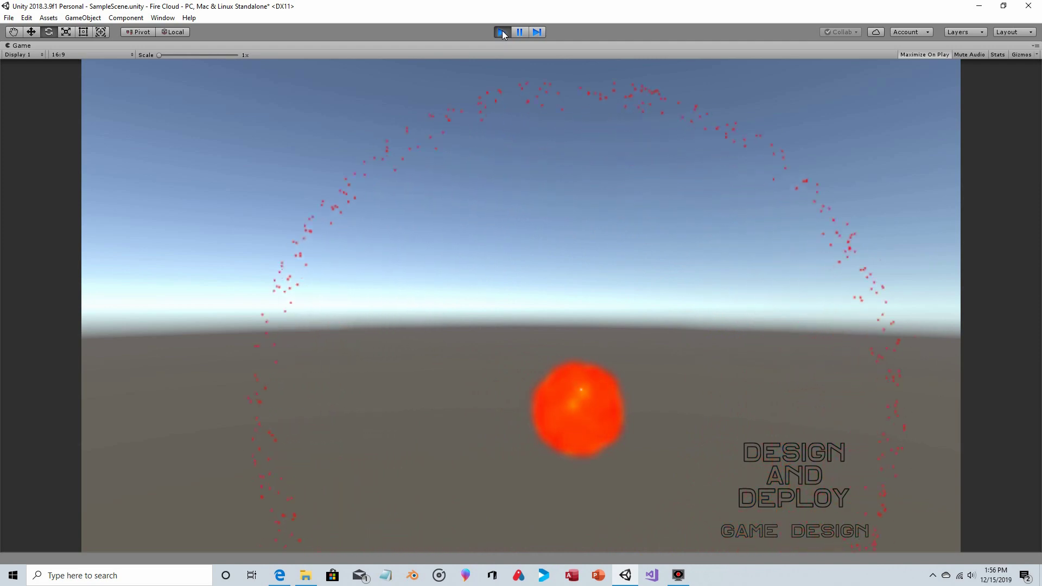
pyautogui.click(502, 32)
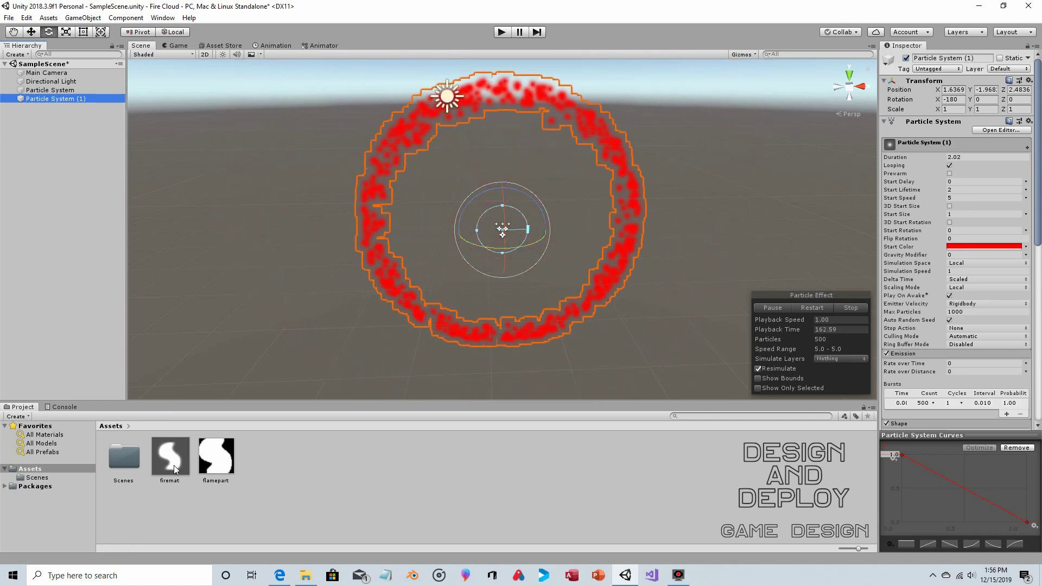
# Apply the firemat material to Particle System (1), then select the sphere's Particle System to compare.
pyautogui.moveTo(173, 465); pyautogui.dragTo(922, 428)
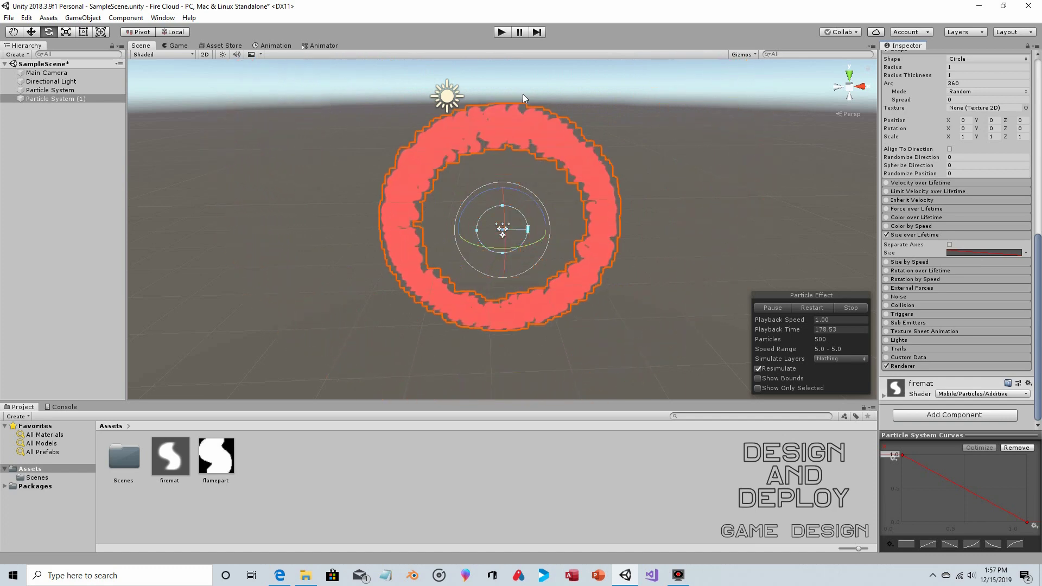
pyautogui.click(51, 91)
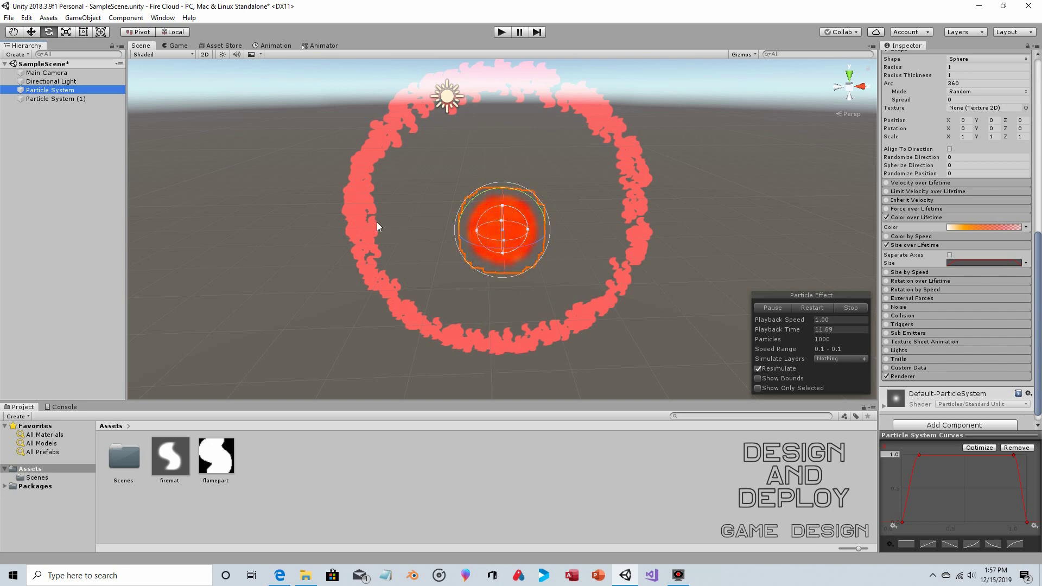
# Enable Rotation over Lifetime on the ring with Angular Velocity 720, then preview in play mode.
pyautogui.click(50, 98)
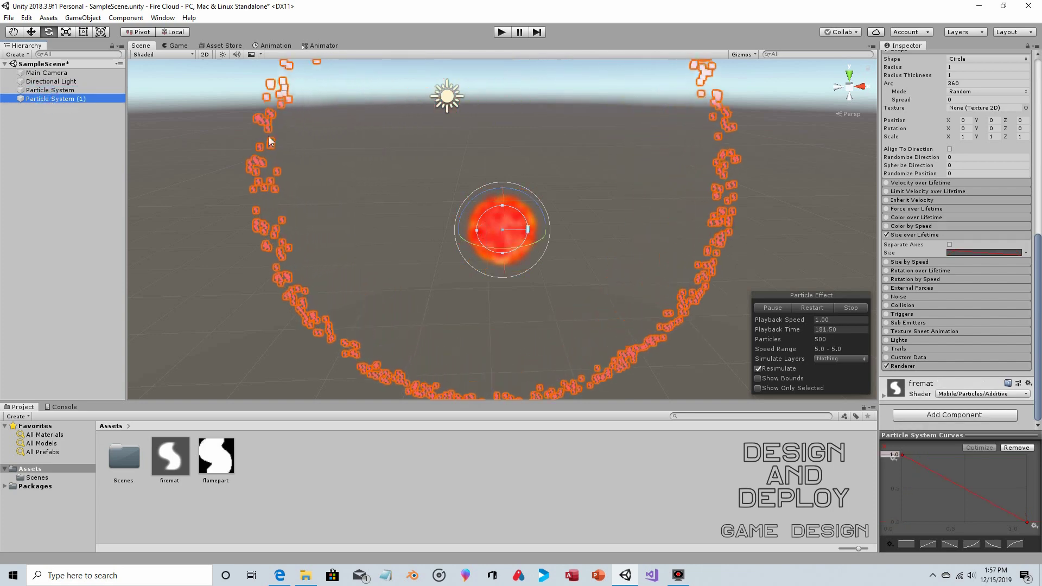
pyautogui.click(888, 283)
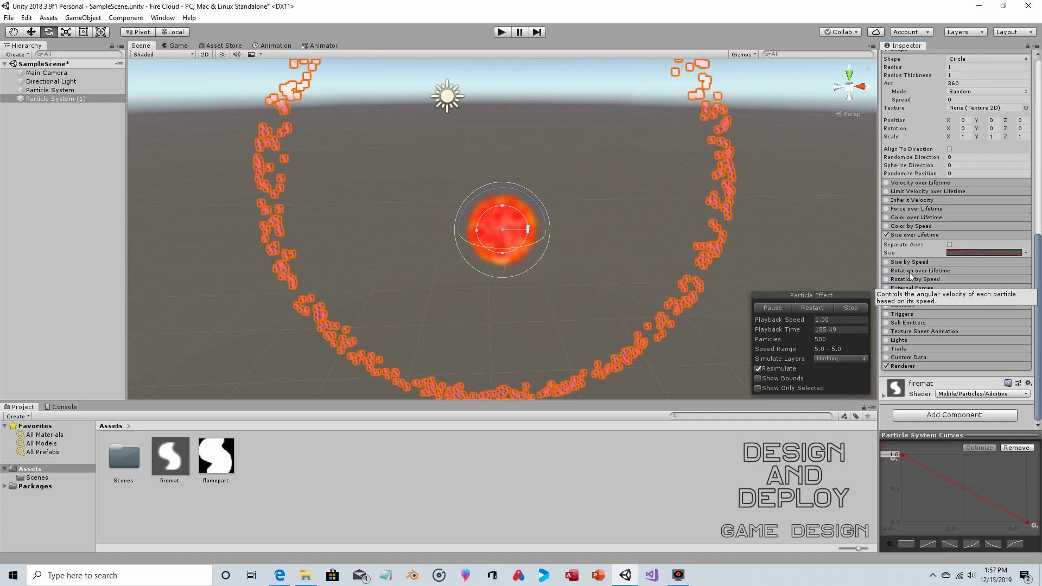
pyautogui.click(905, 271)
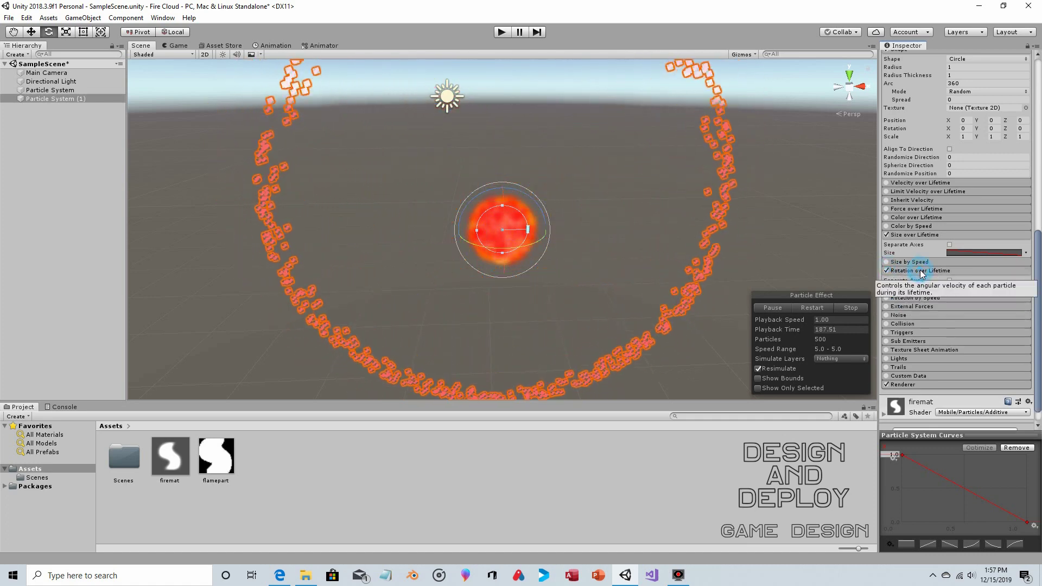
pyautogui.click(966, 289)
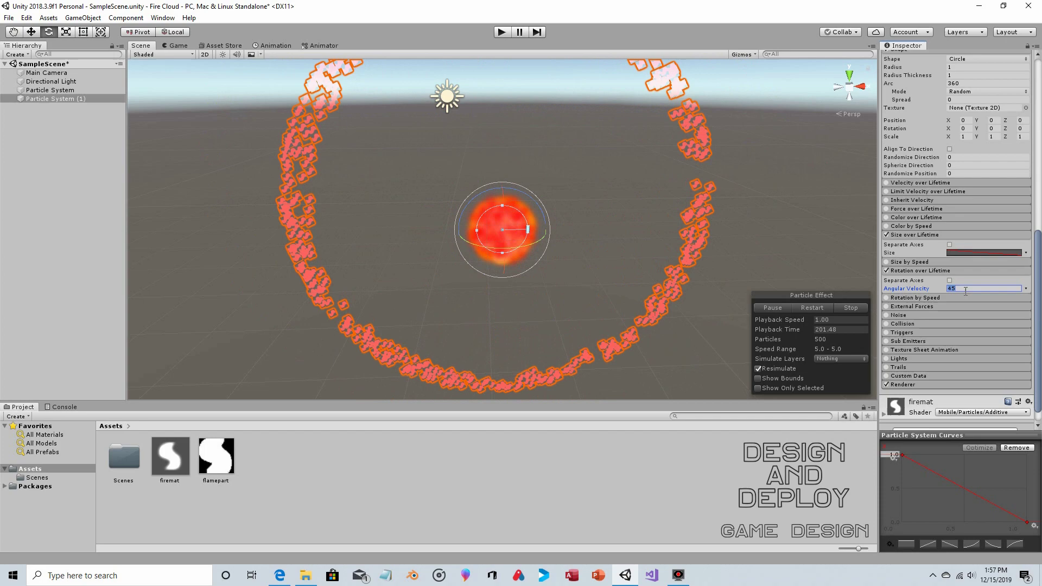
pyautogui.write('720')
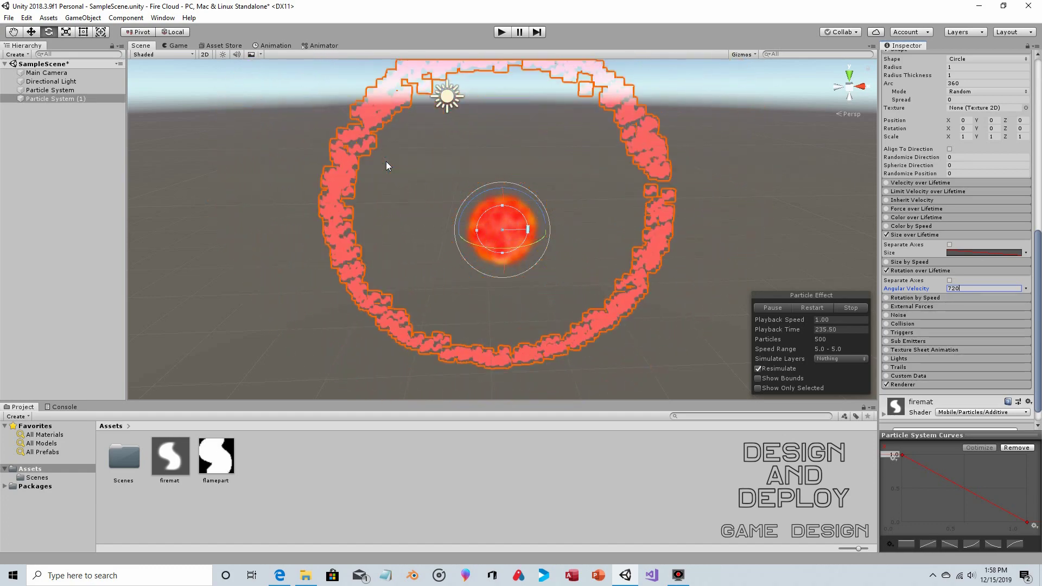
pyautogui.click(502, 32)
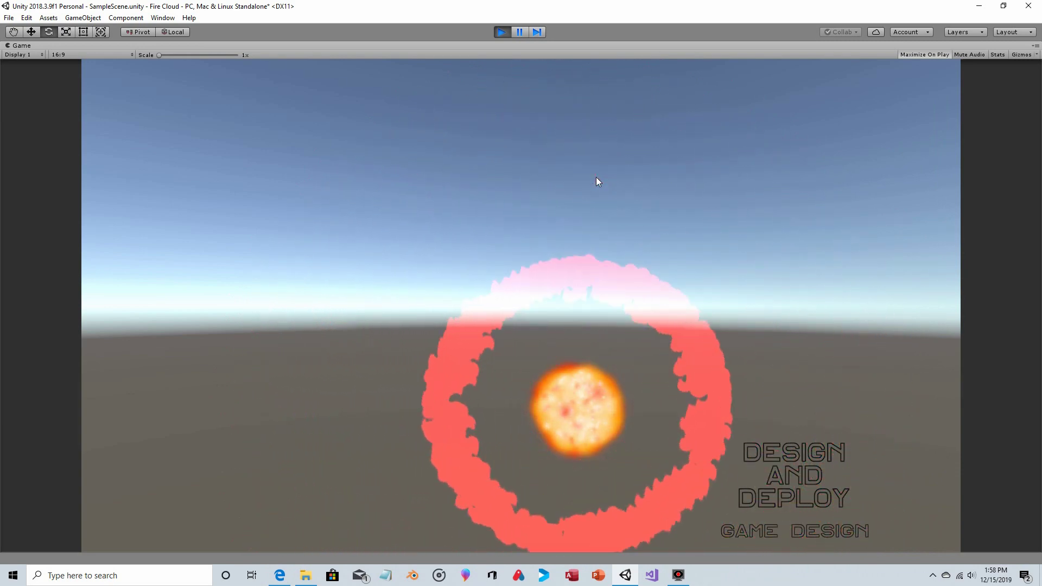
# Stop play mode and review the fire-cloud sphere system's settings.
pyautogui.click(508, 32)
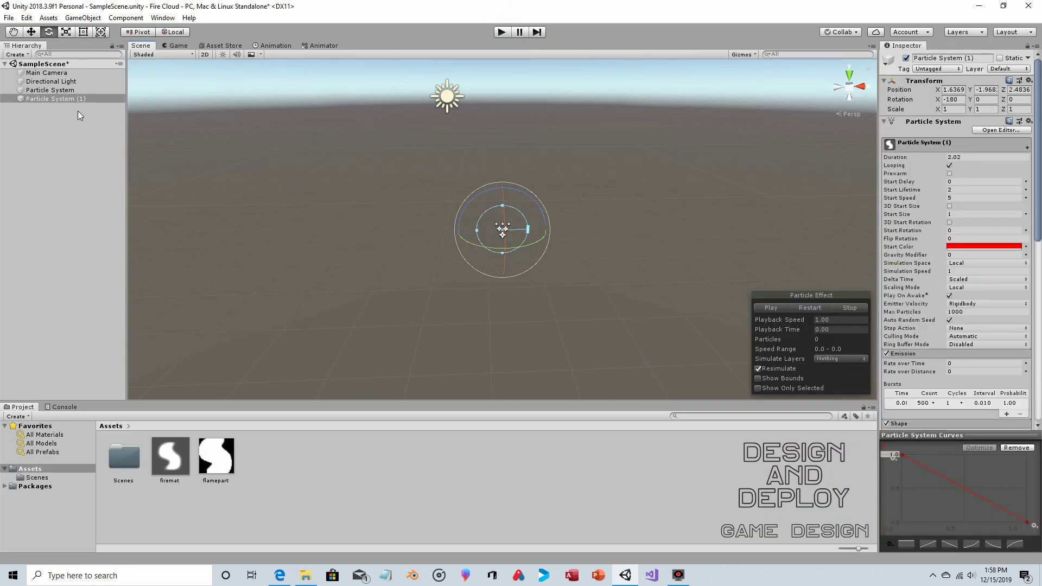
pyautogui.click(58, 91)
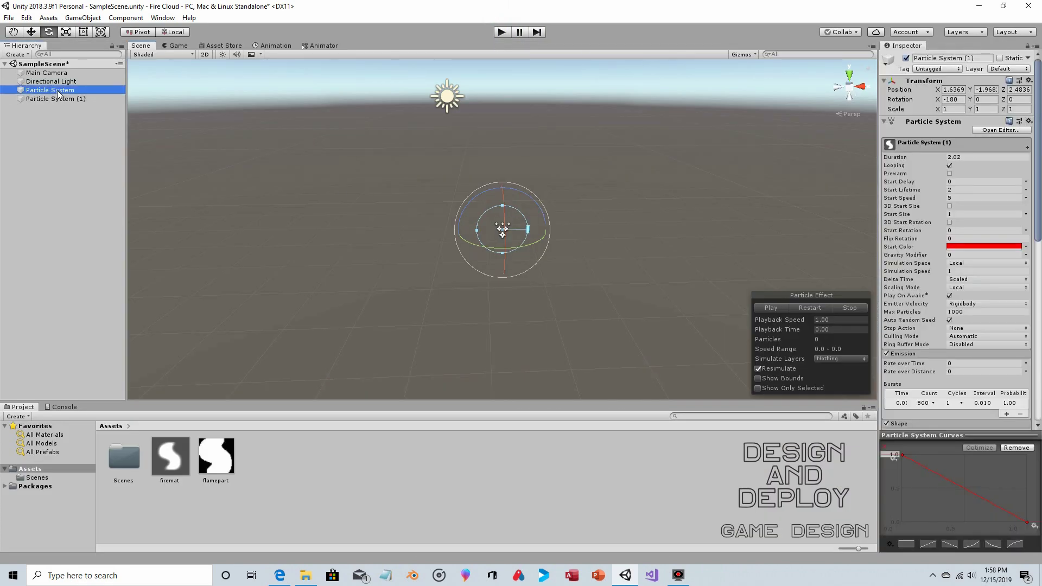
pyautogui.scroll(-10, 966, 298)
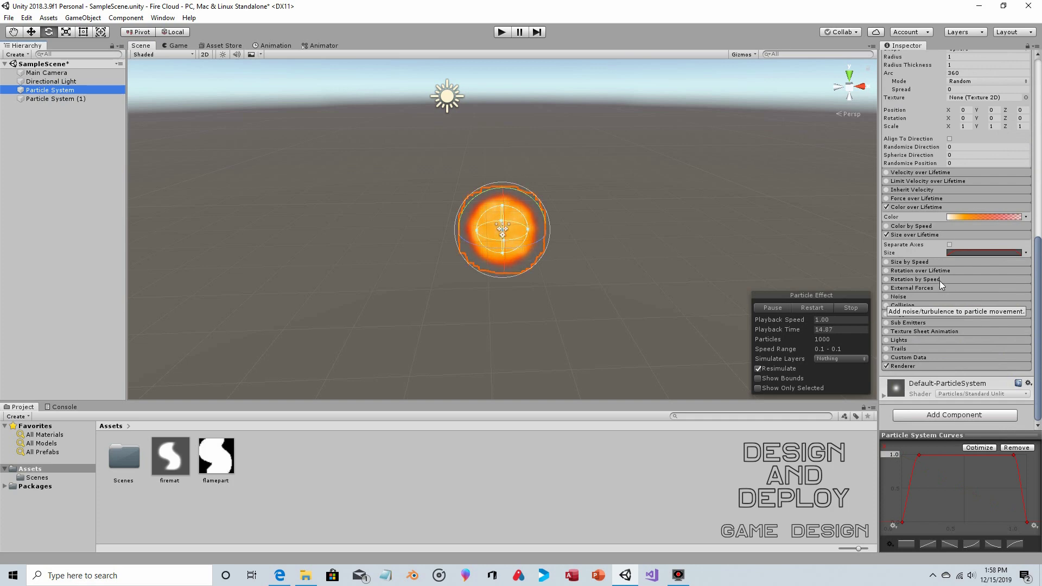
pyautogui.scroll(-5, 946, 303)
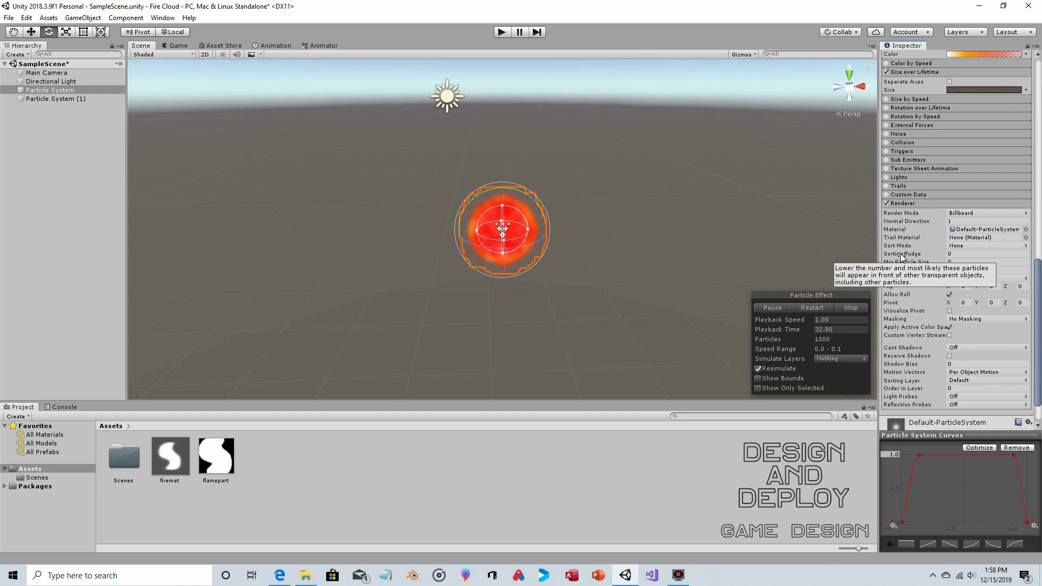
# Inspect the ring's Renderer module, then preview the effect in play mode once more and stop.
pyautogui.click(50, 96)
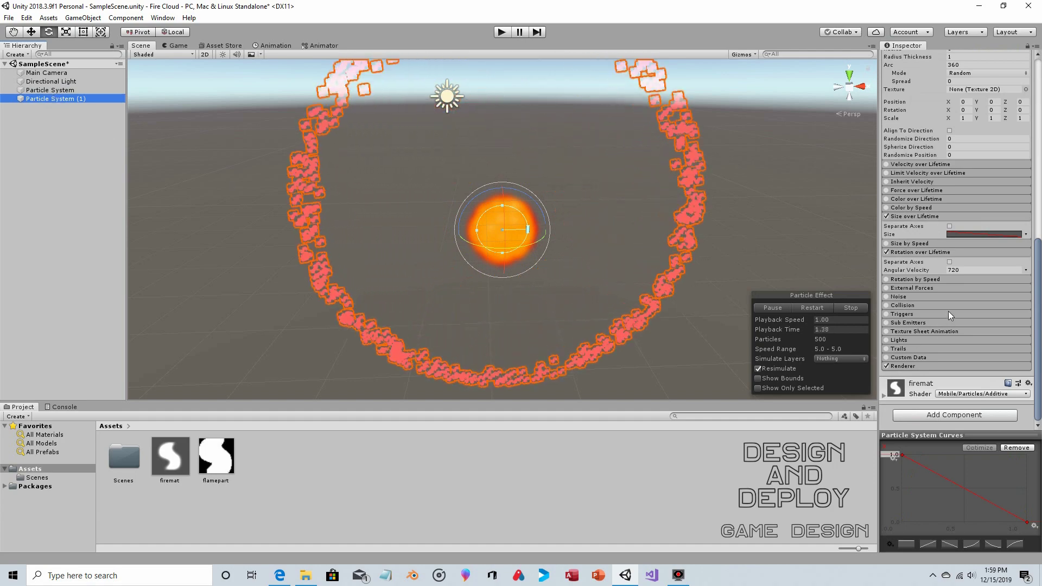
pyautogui.click(942, 366)
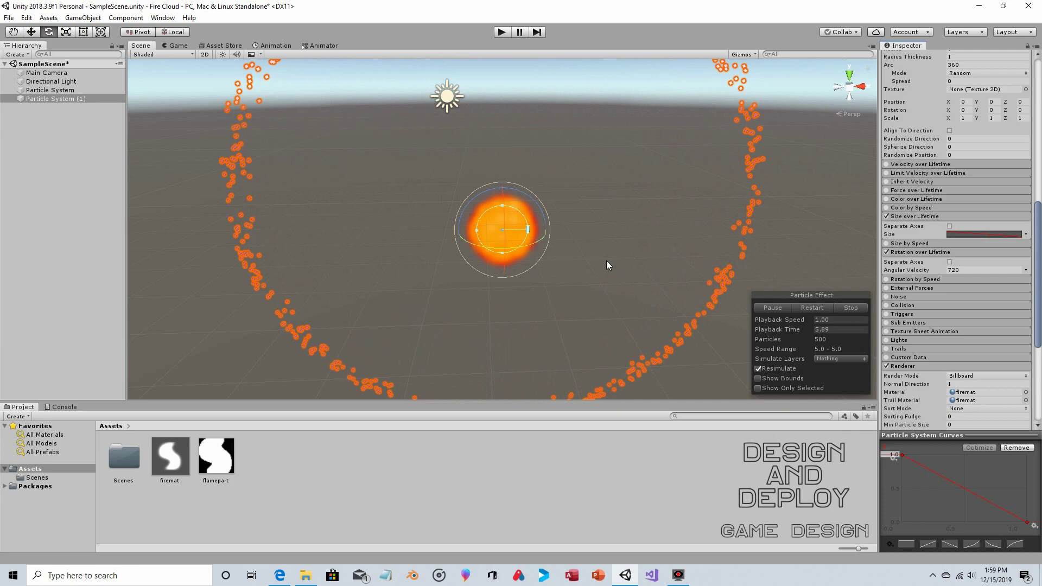
pyautogui.scroll(-5, 989, 327)
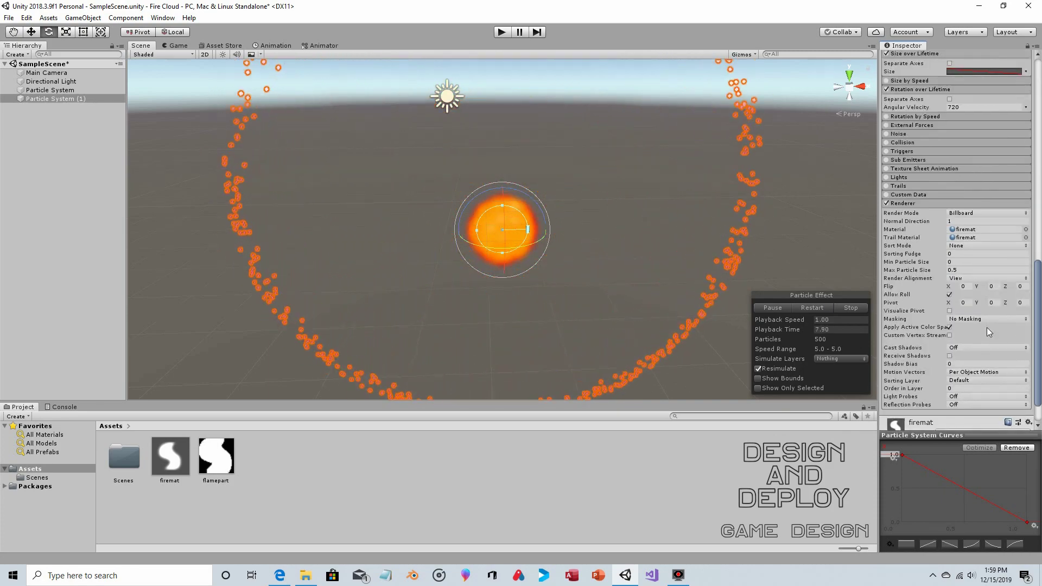
pyautogui.click(957, 256)
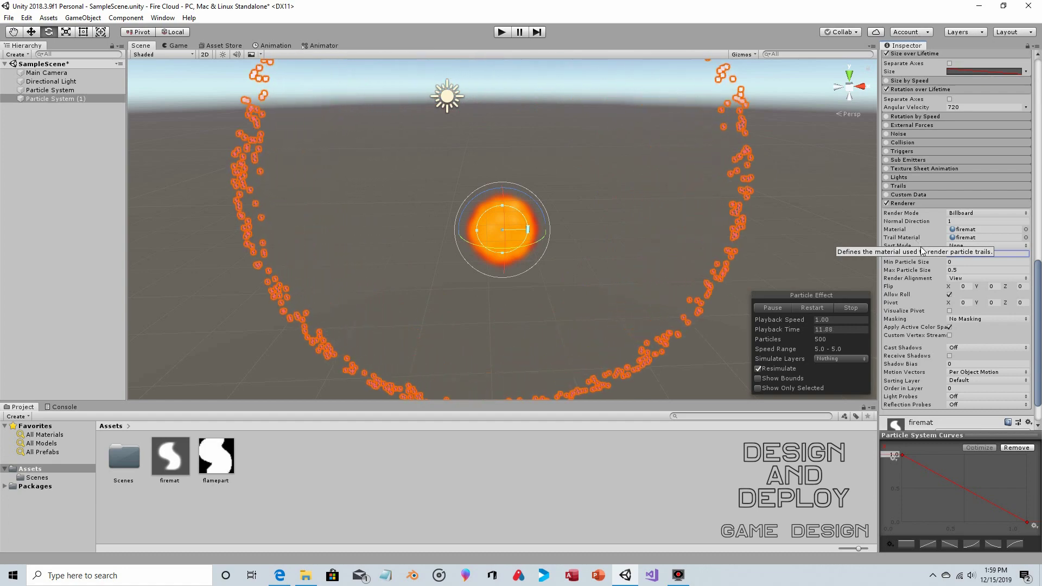
pyautogui.click(502, 32)
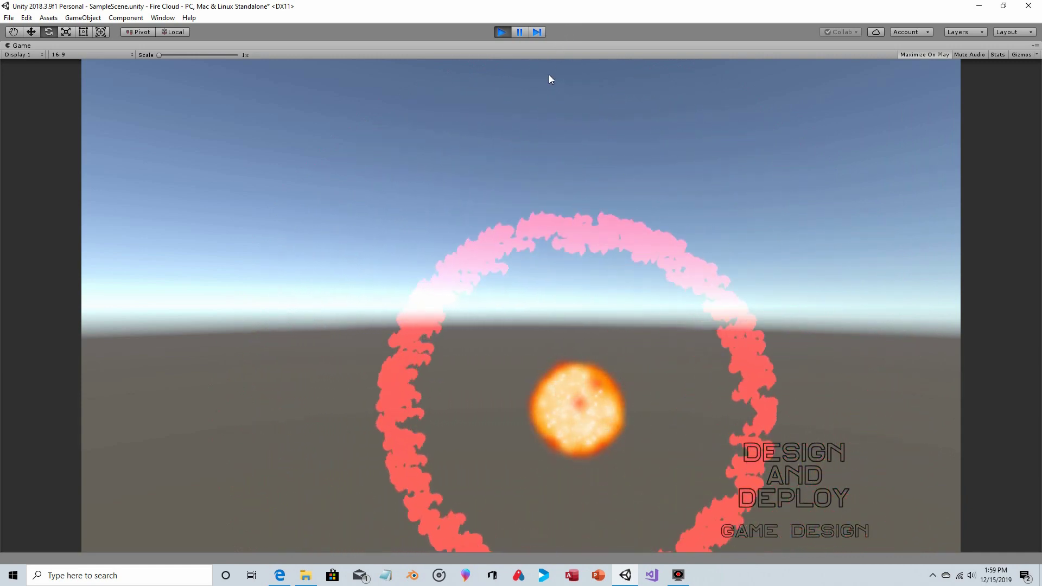
pyautogui.click(502, 32)
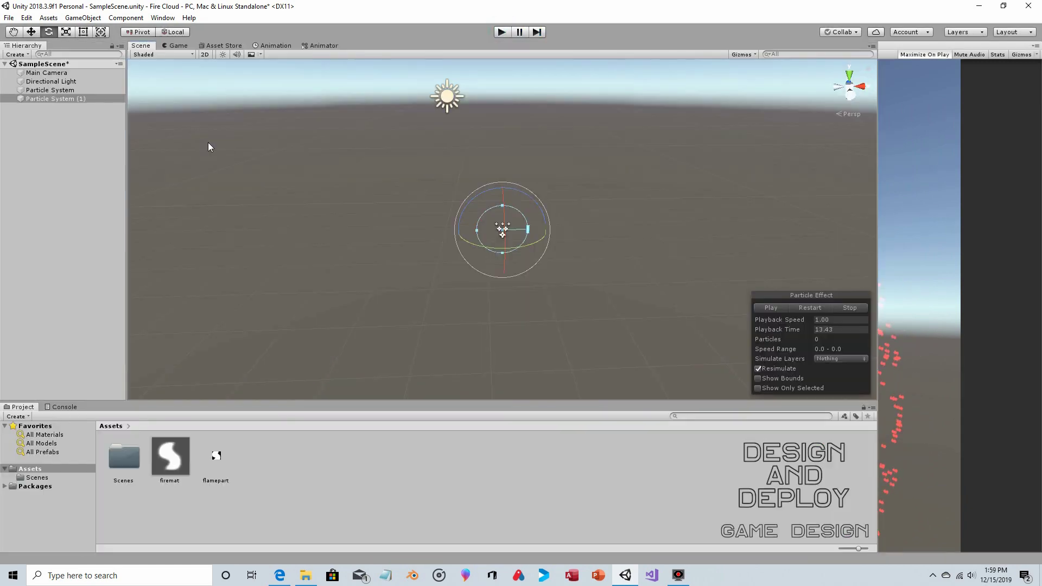
# Parent Particle System (1) under Particle System and preview the combined effect in play mode.
pyautogui.click(54, 99)
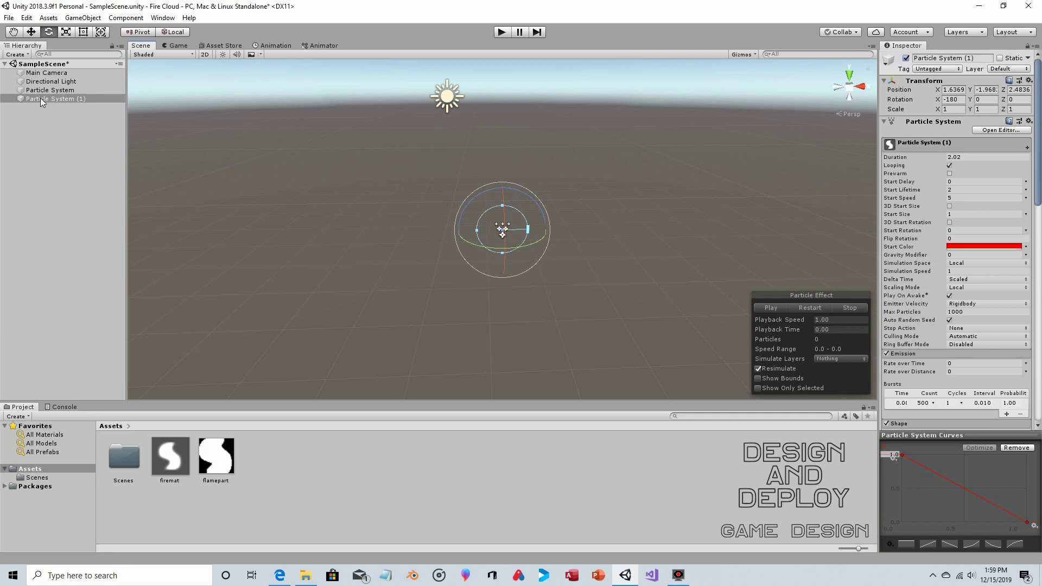
pyautogui.moveTo(40, 98); pyautogui.dragTo(81, 89)
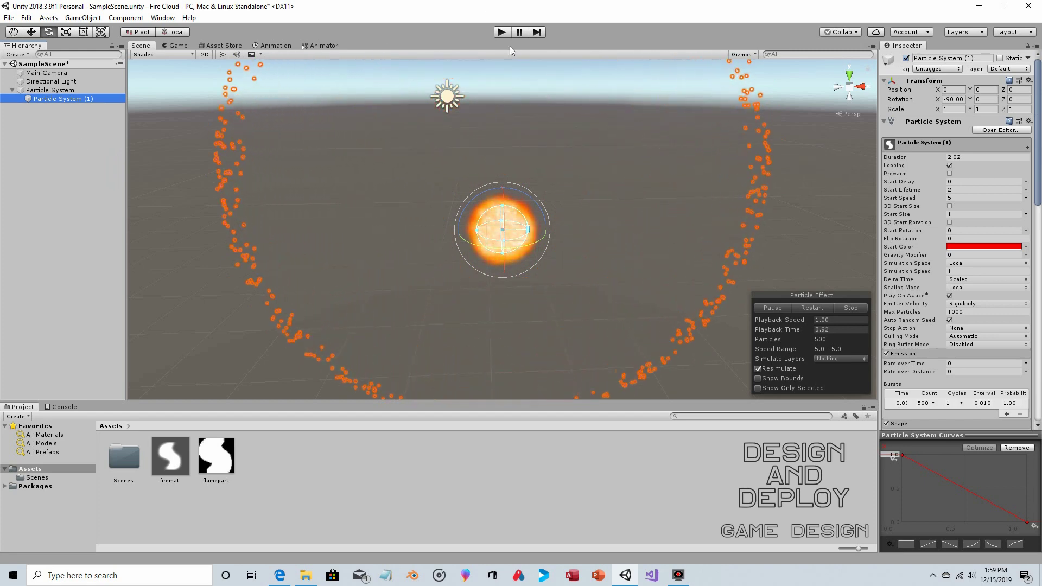
pyautogui.click(501, 32)
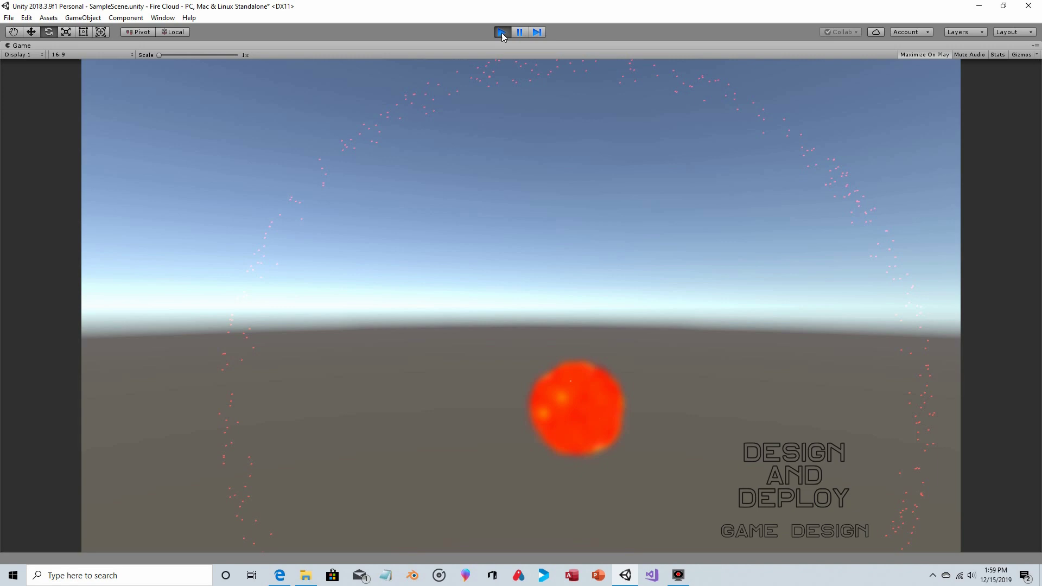
pyautogui.click(501, 32)
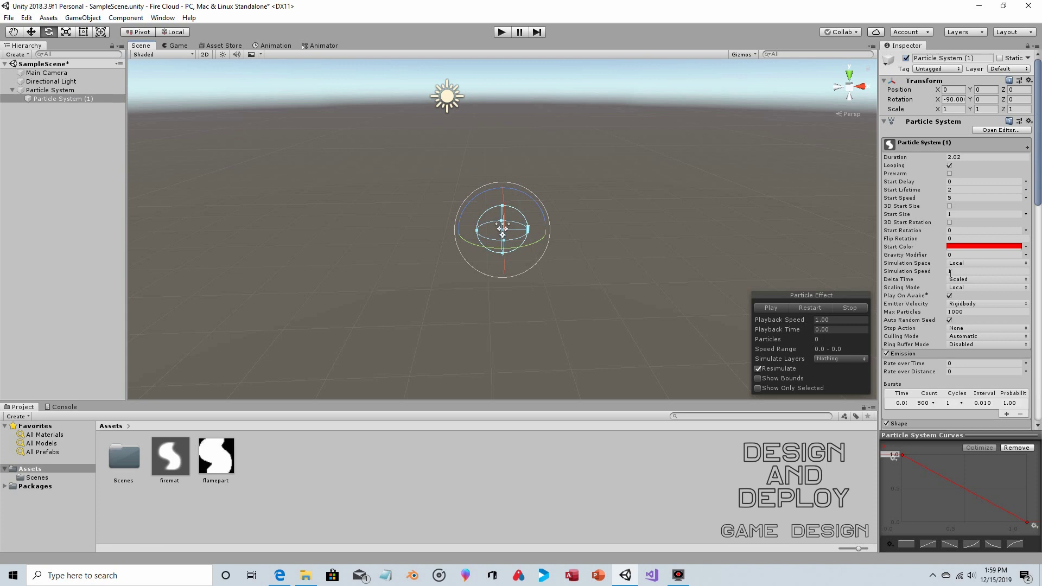
pyautogui.click(978, 288)
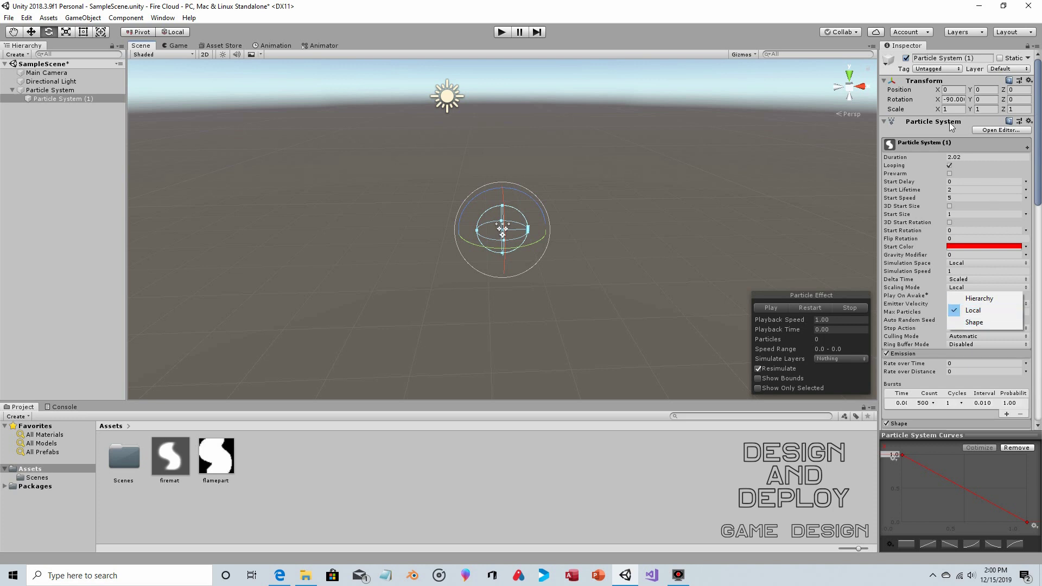
pyautogui.click(984, 265)
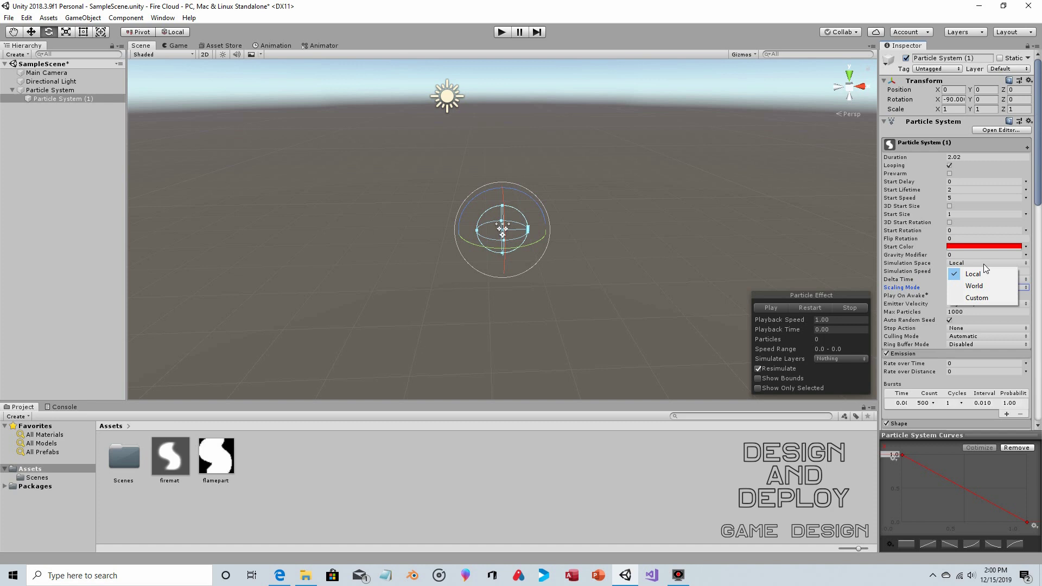
pyautogui.click(623, 15)
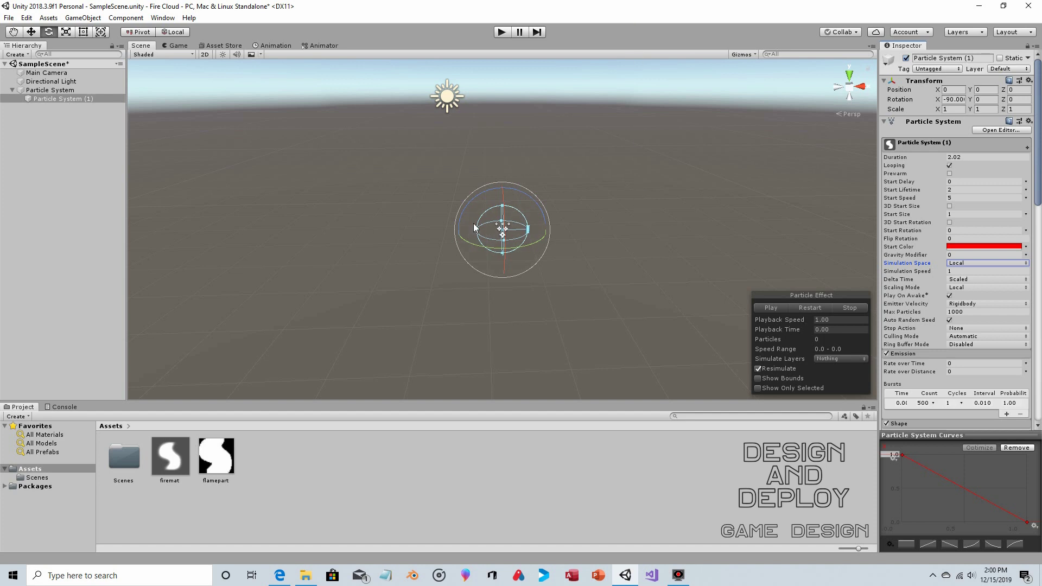
pyautogui.click(32, 32)
pyautogui.click(30, 31)
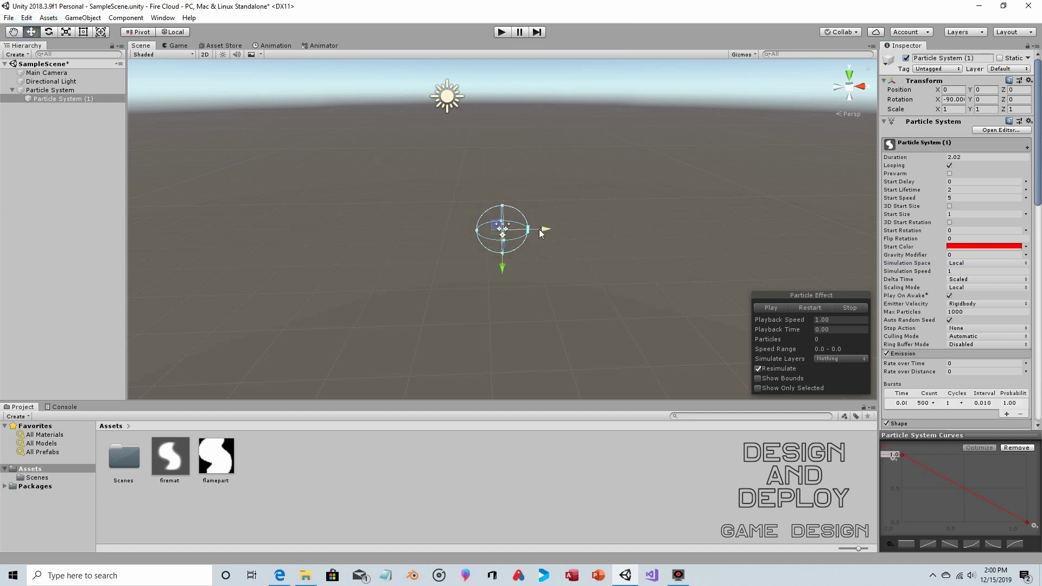
pyautogui.moveTo(540, 230); pyautogui.dragTo(612, 241)
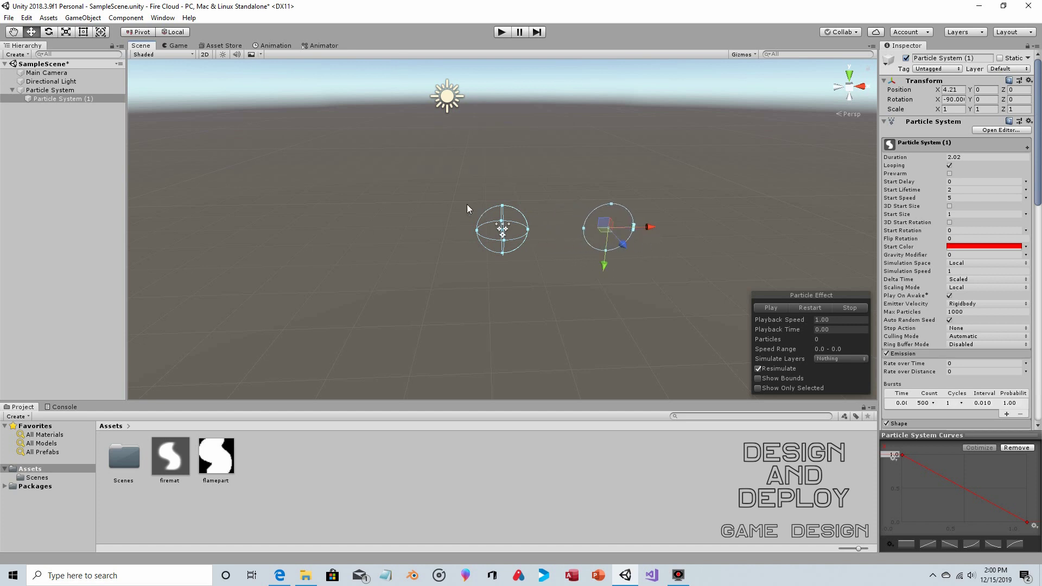
pyautogui.click(26, 17)
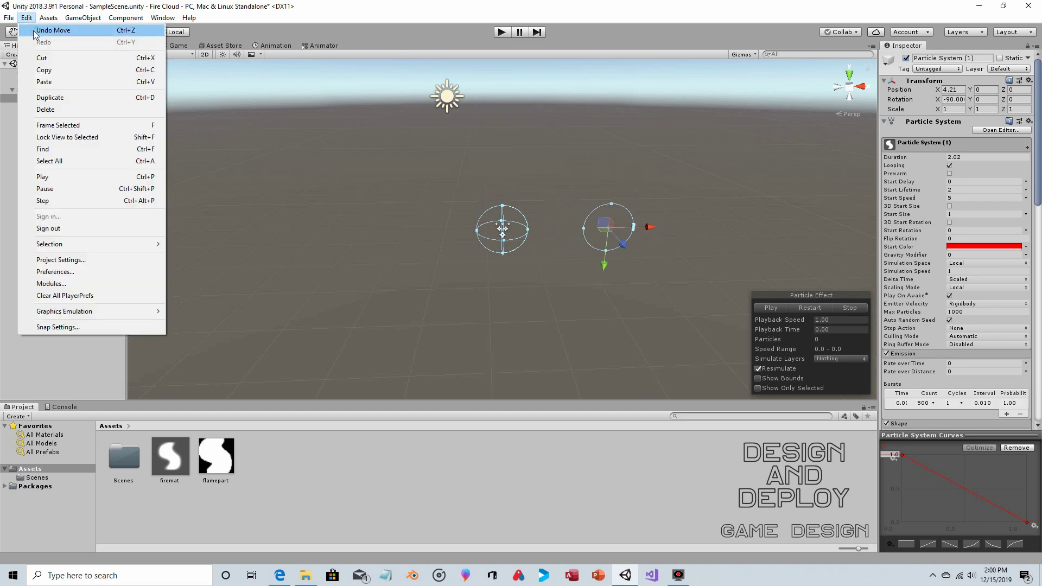
pyautogui.click(38, 29)
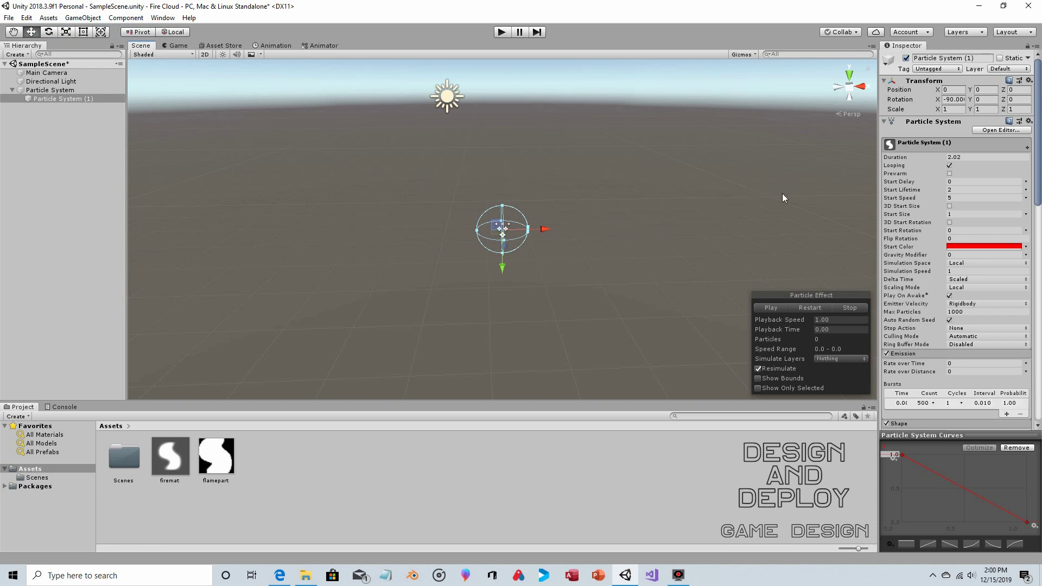
pyautogui.click(966, 263)
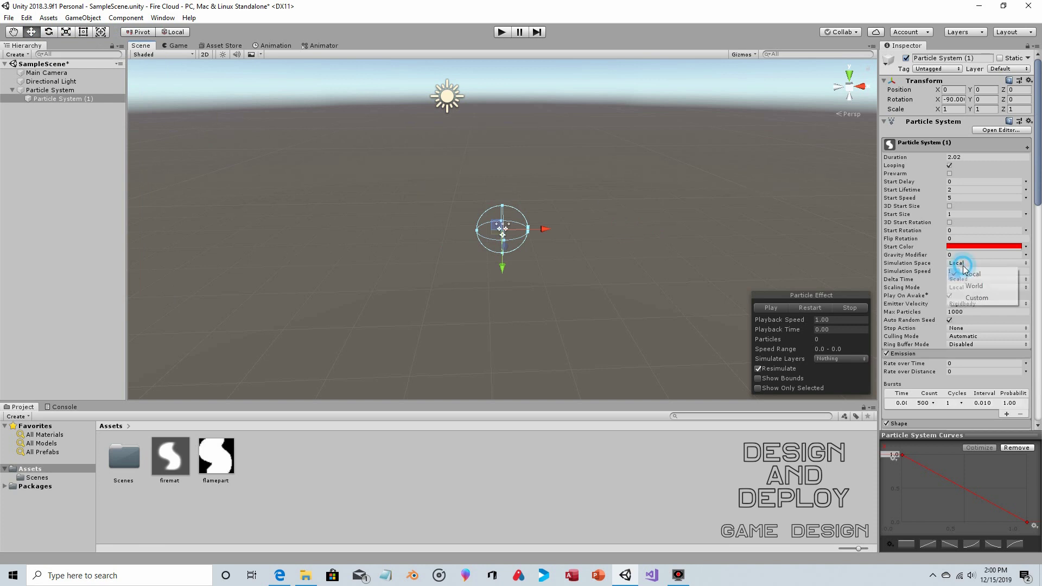
pyautogui.click(618, 42)
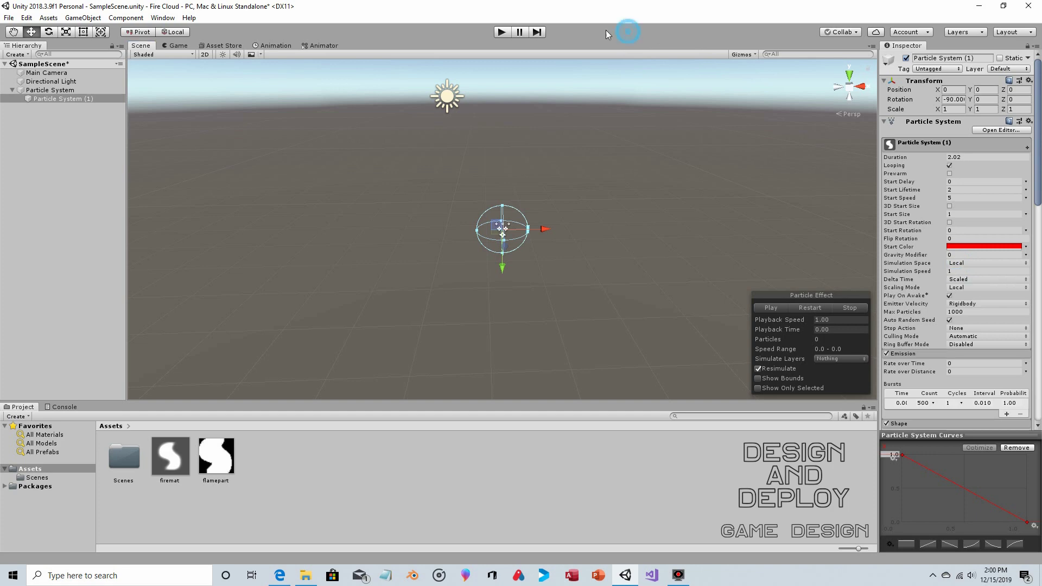
pyautogui.click(502, 32)
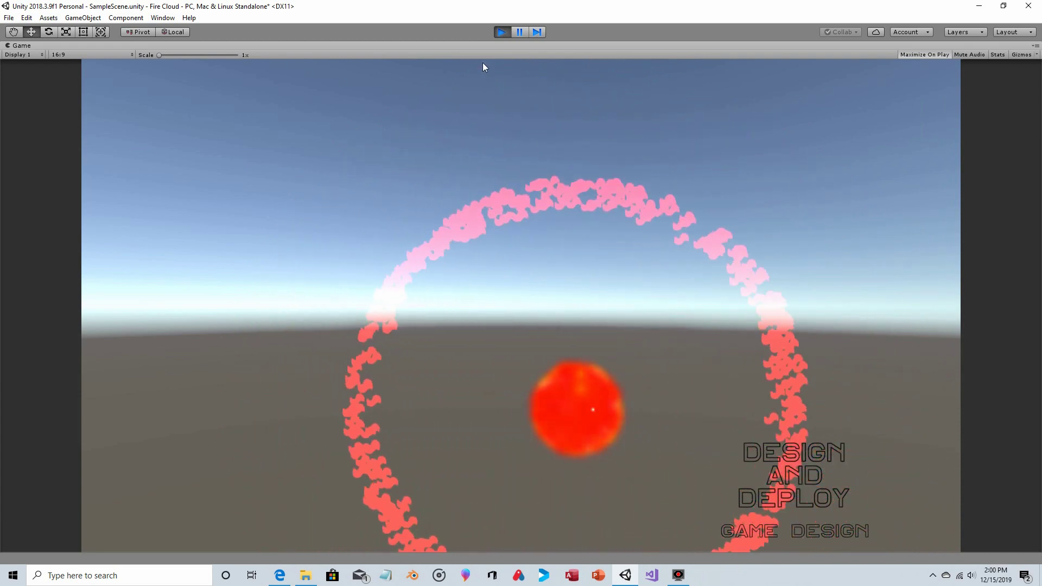
pyautogui.click(501, 33)
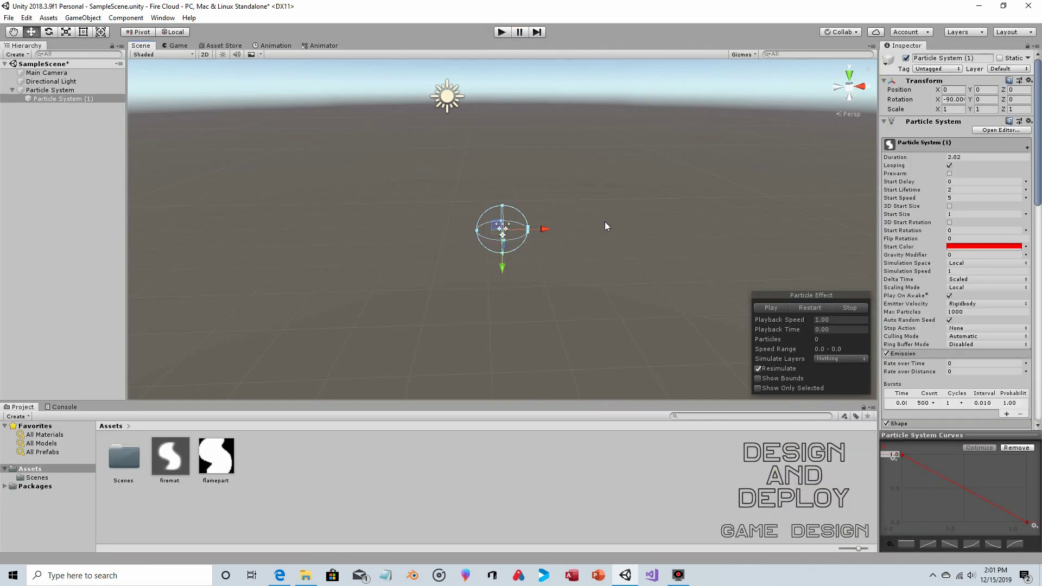